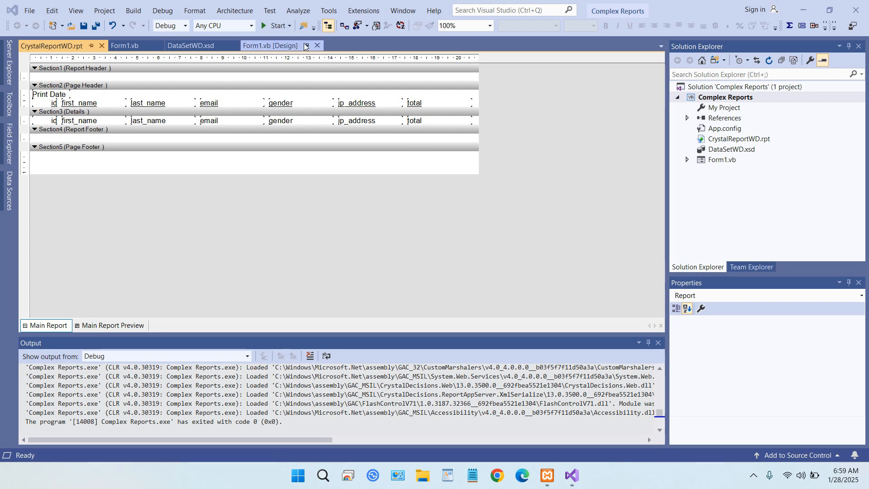
# Run the project and look through both pages of the report, closing the form when done.
pyautogui.click(274, 25)
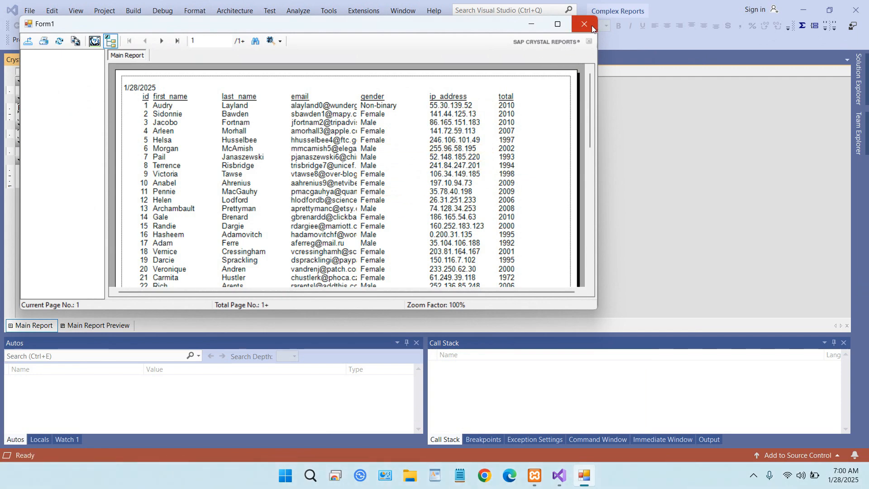
pyautogui.click(558, 24)
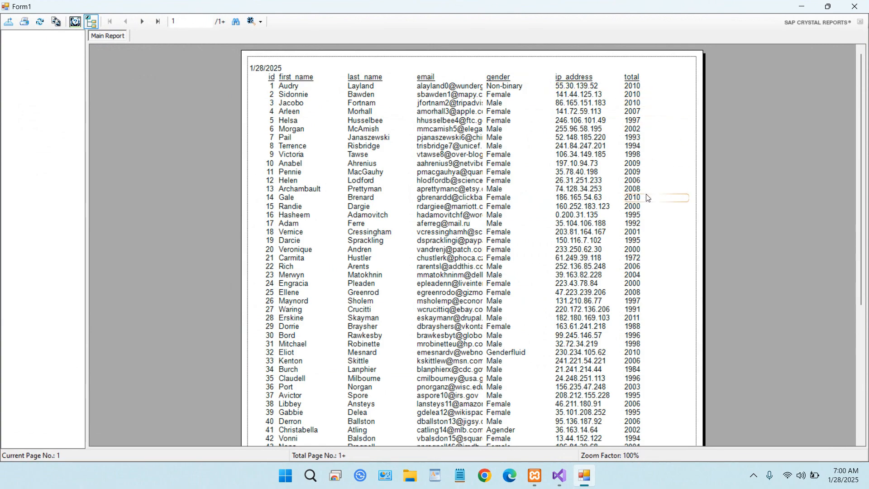
pyautogui.scroll(-5, 649, 245)
pyautogui.scroll(5, 649, 200)
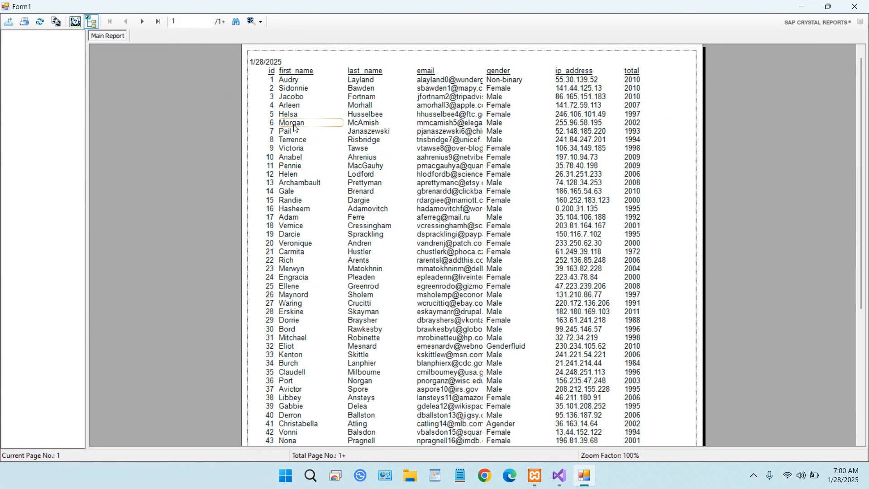
pyautogui.click(143, 21)
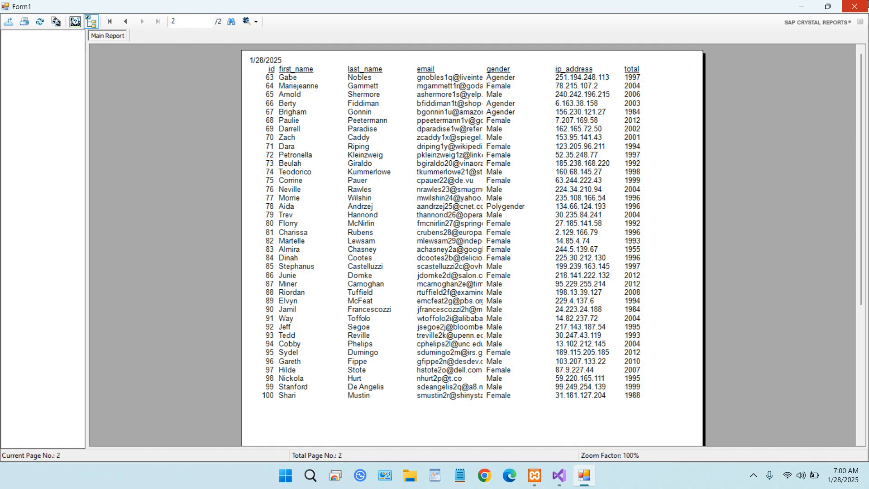
pyautogui.click(854, 7)
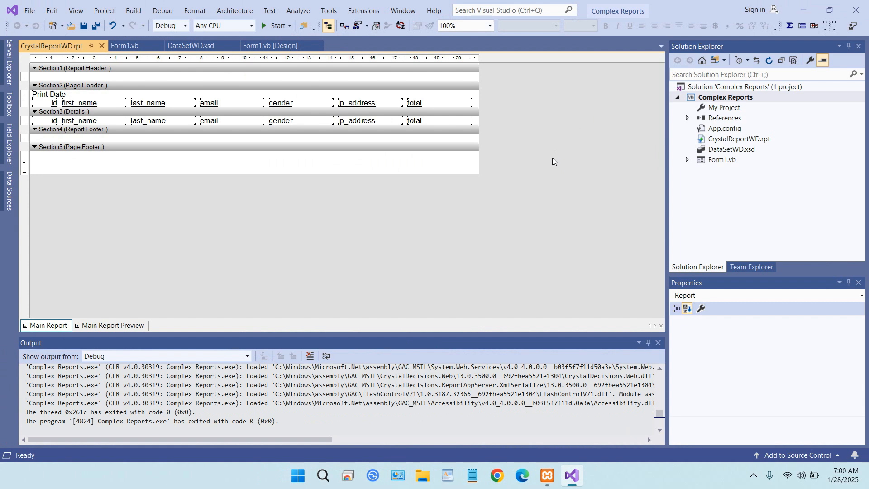
# Check the print date in a test run of the report and delete the Print Date field from the Page Header section.
pyautogui.click(43, 98)
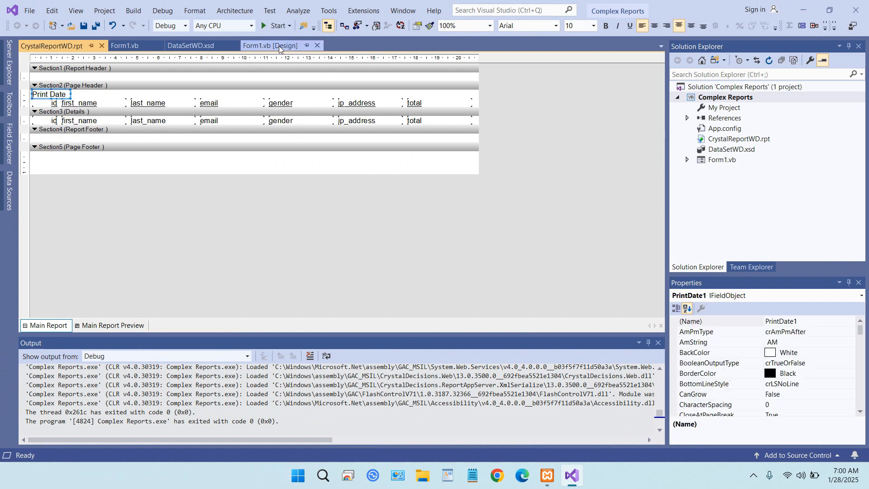
pyautogui.click(269, 26)
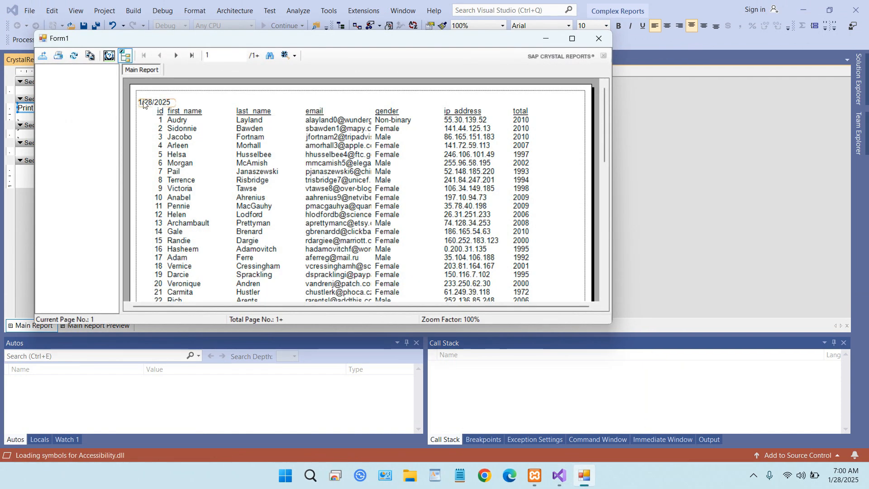
pyautogui.click(144, 104)
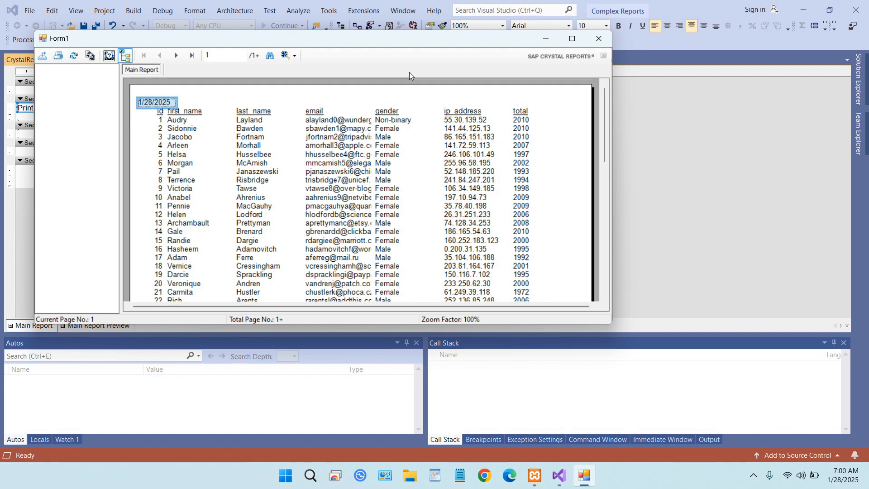
pyautogui.click(599, 39)
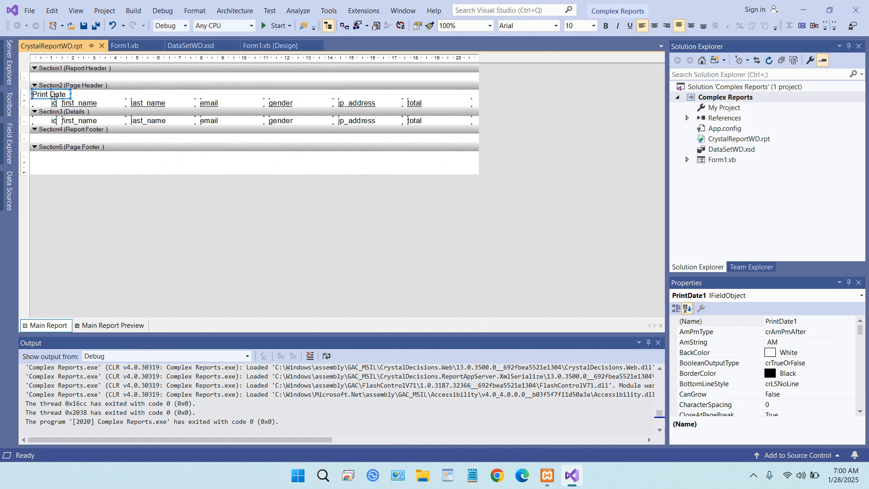
pyautogui.press('Delete')
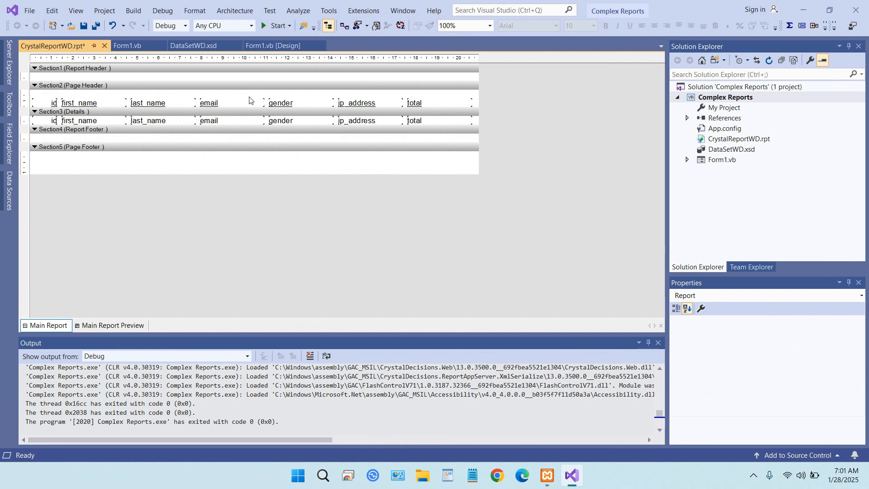
# Insert a box spanning the Page Header and Details sections around the fields from first_name to total.
pyautogui.click(4, 109)
pyautogui.click(3, 110)
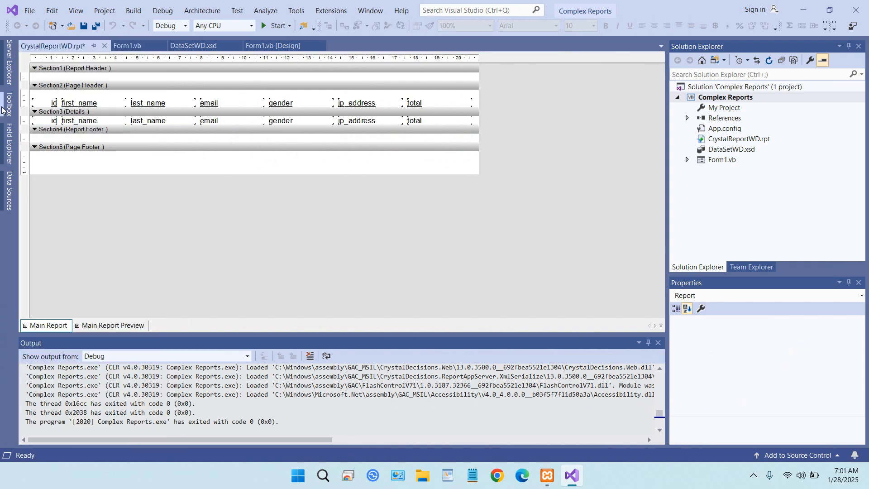
pyautogui.rightClick(243, 94)
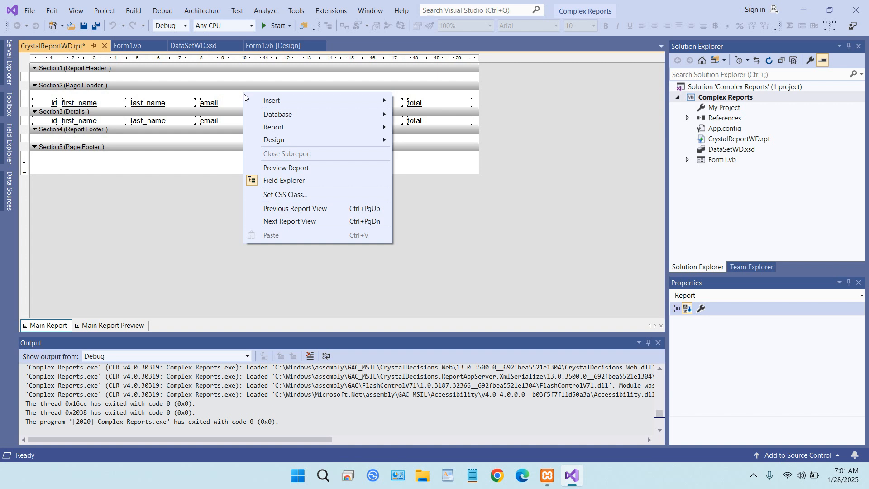
pyautogui.moveTo(256, 100)
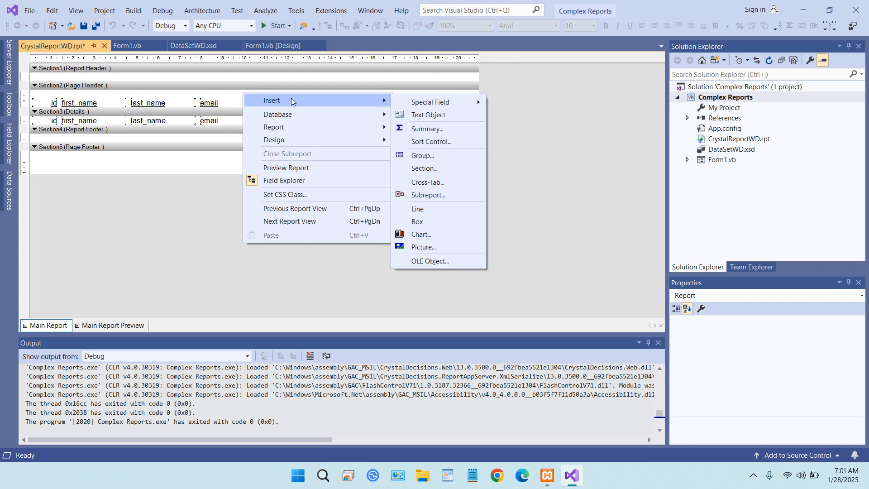
pyautogui.click(448, 223)
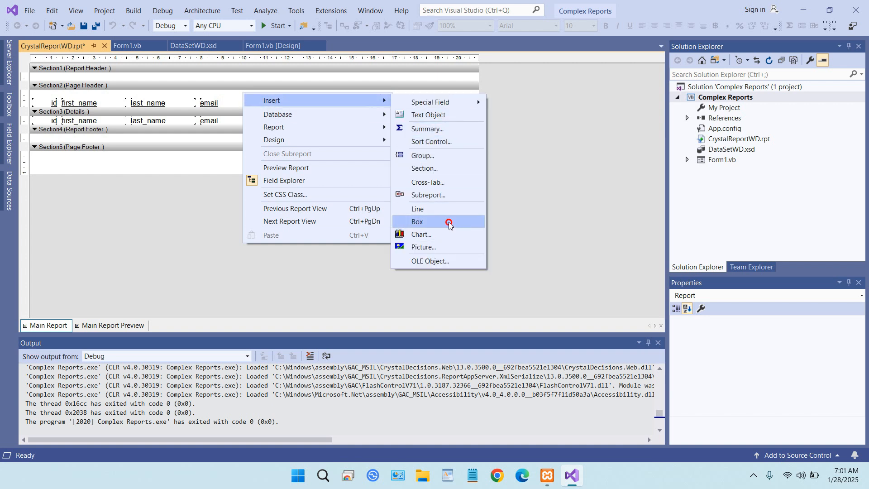
pyautogui.moveTo(56, 93)
pyautogui.mouseDown()
pyautogui.moveTo(77, 118)
pyautogui.moveTo(210, 132)
pyautogui.moveTo(475, 125)
pyautogui.mouseUp()
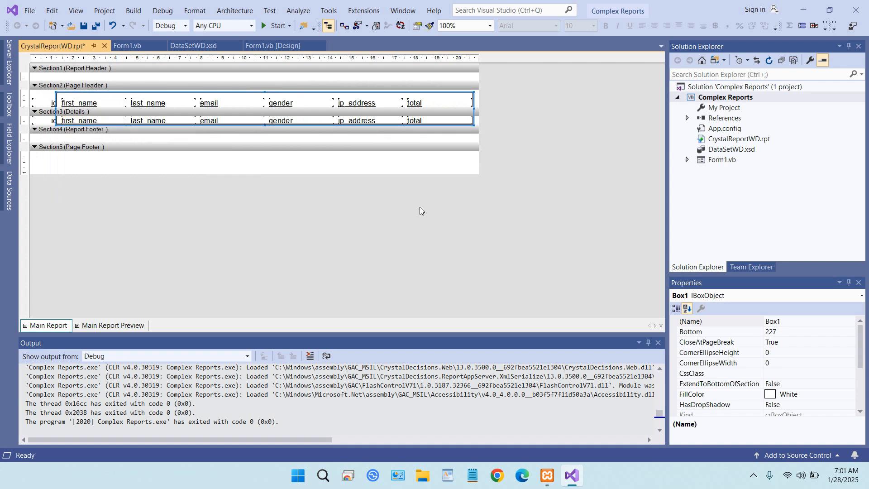
# Run the project to check how the box frames the report data, and close the form.
pyautogui.click(274, 26)
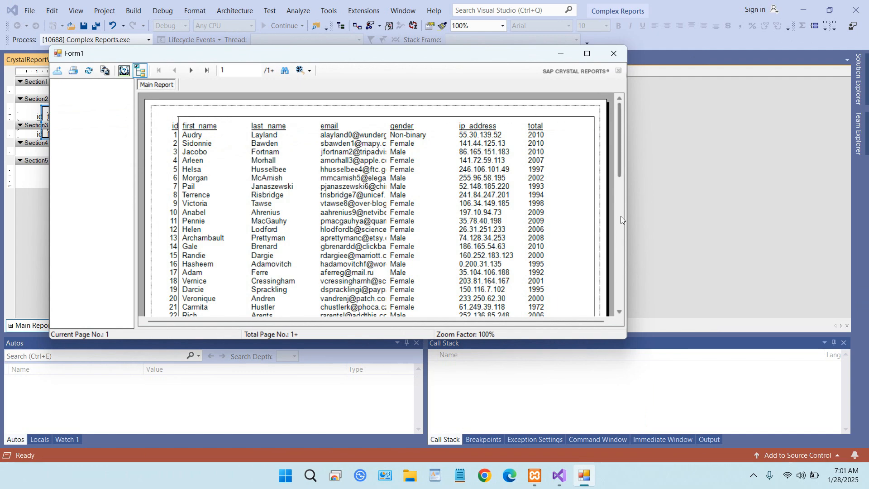
pyautogui.scroll(-8, 620, 216)
pyautogui.scroll(8, 409, 267)
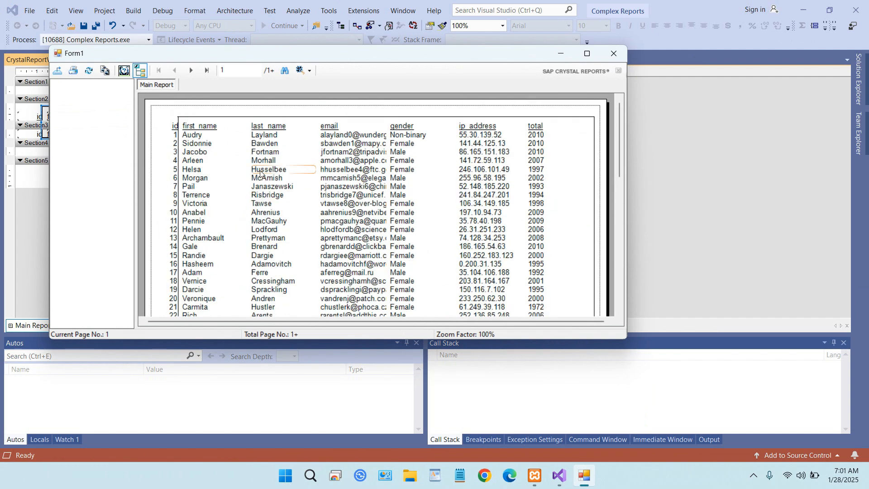
pyautogui.click(614, 60)
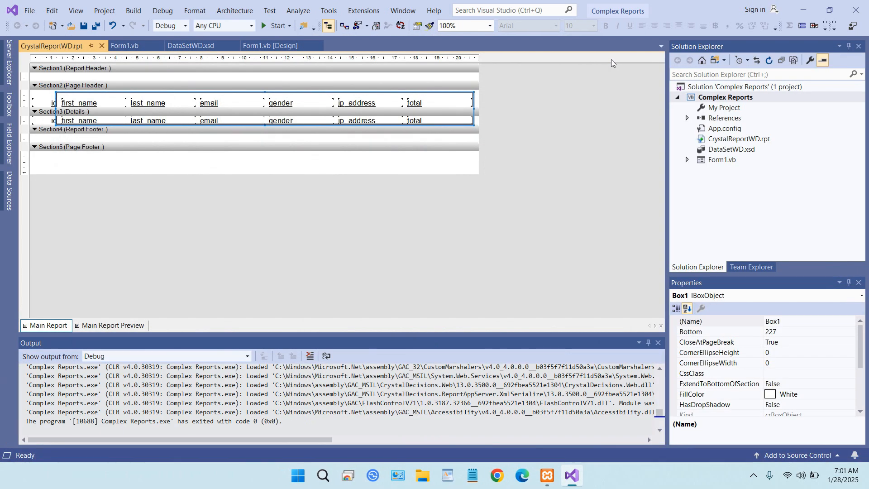
# Extend the box's left edge outward so that it also encloses the id column.
pyautogui.click(490, 27)
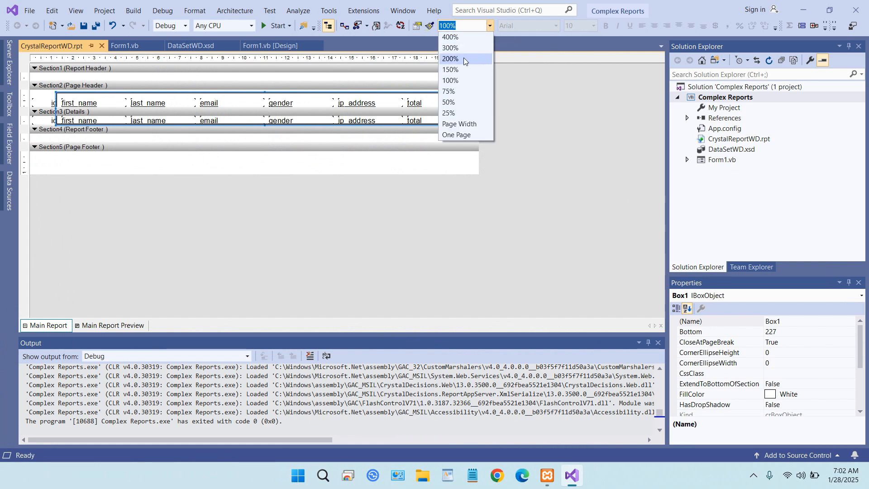
pyautogui.click(466, 59)
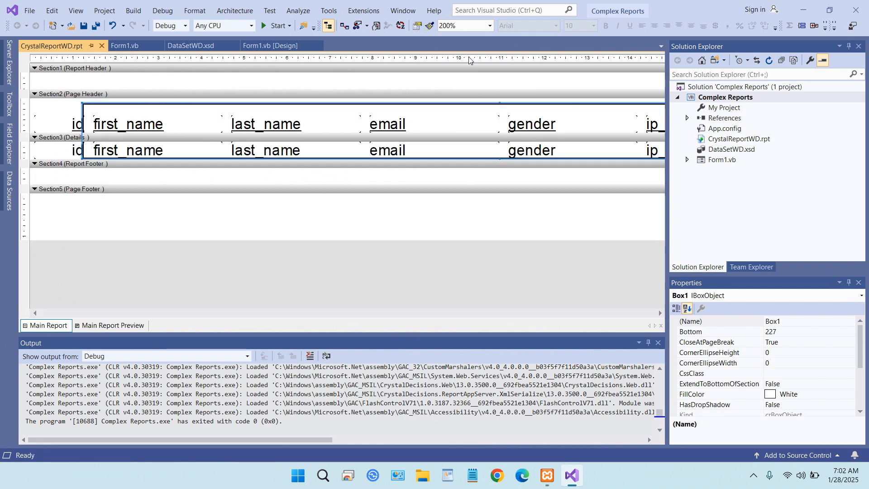
pyautogui.click(151, 104)
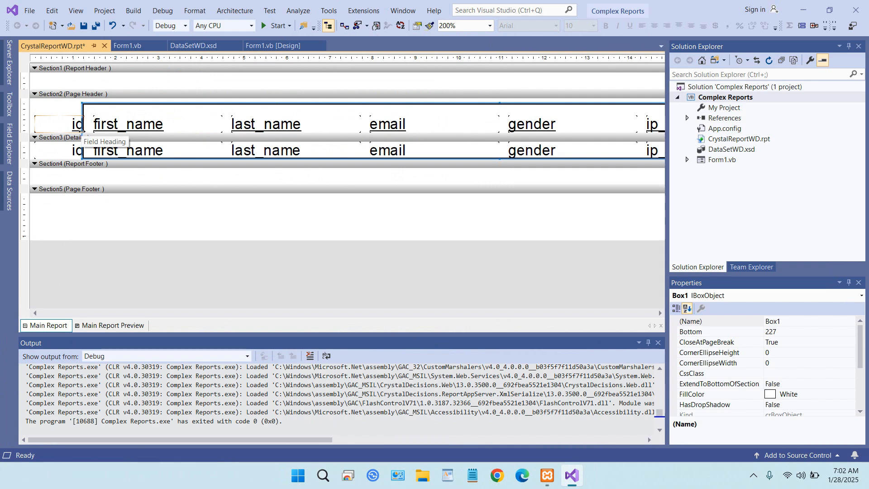
pyautogui.moveTo(82, 131); pyautogui.dragTo(35, 132)
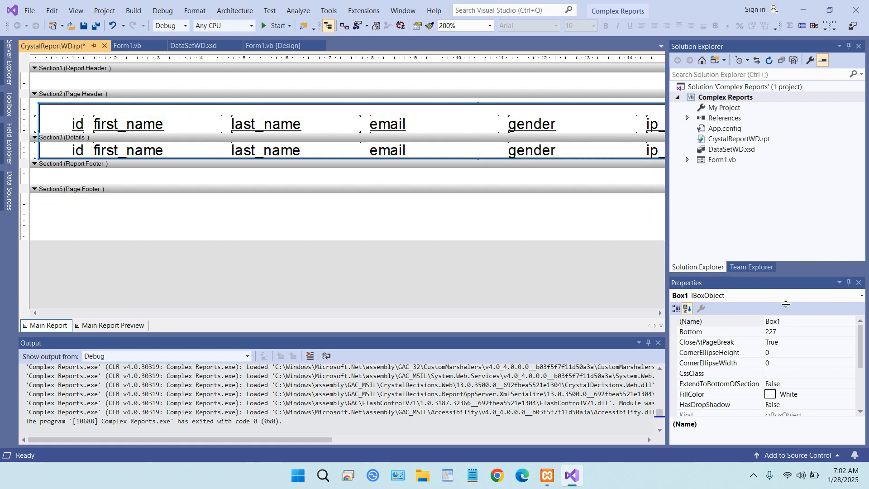
# Set the box's LineThickness to 2.
pyautogui.scroll(-3, 817, 346)
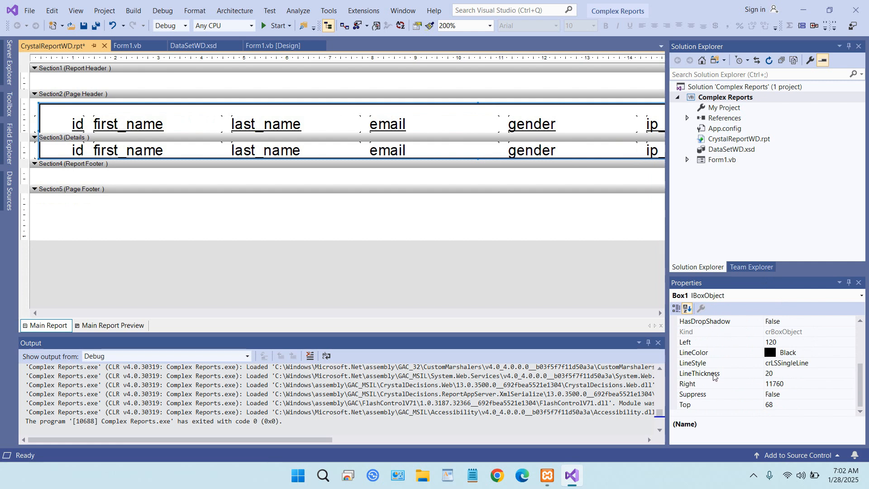
pyautogui.click(795, 373)
pyautogui.press('BackSpace')
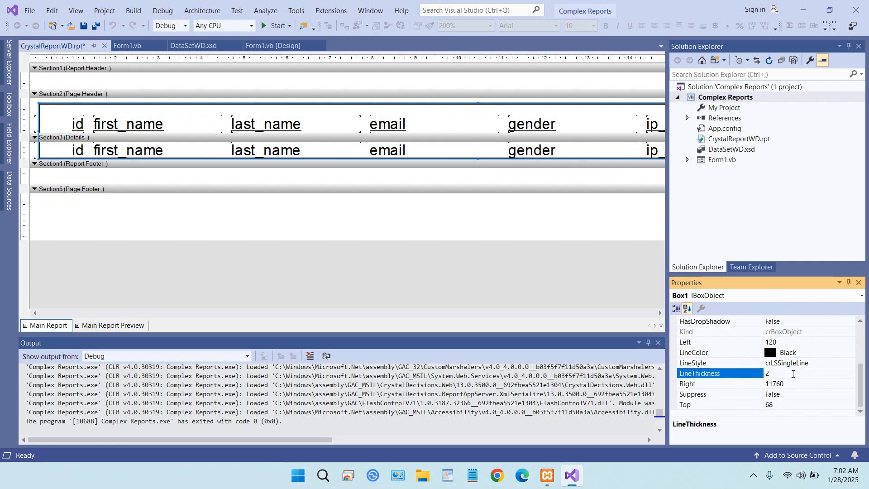
pyautogui.press('Return')
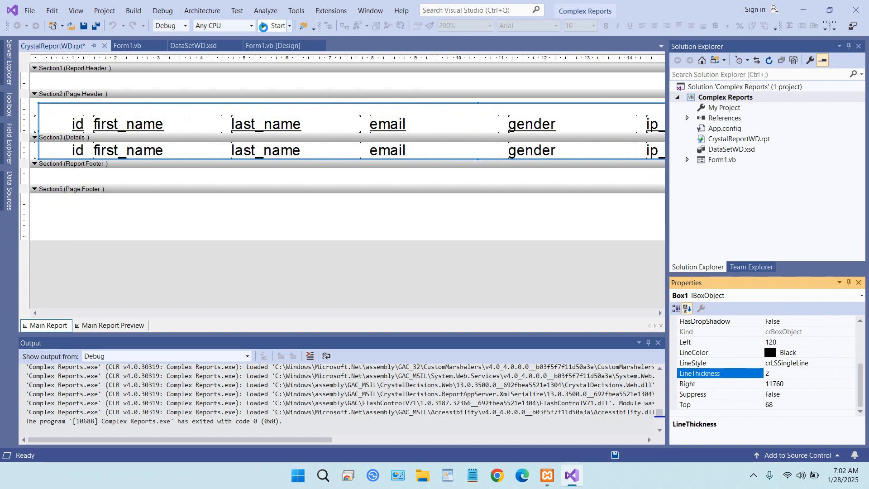
# Run the project and examine the thinner, wider box frame down the maximized report page, closing the form when done.
pyautogui.click(264, 25)
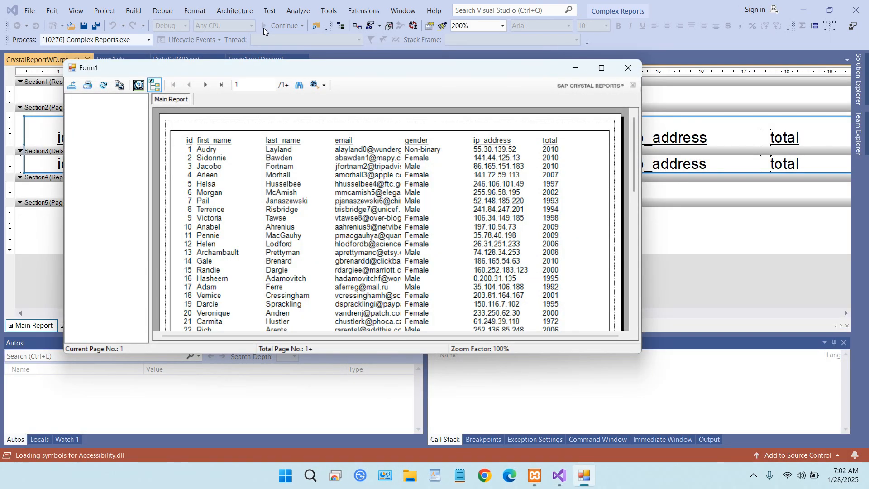
pyautogui.click(602, 68)
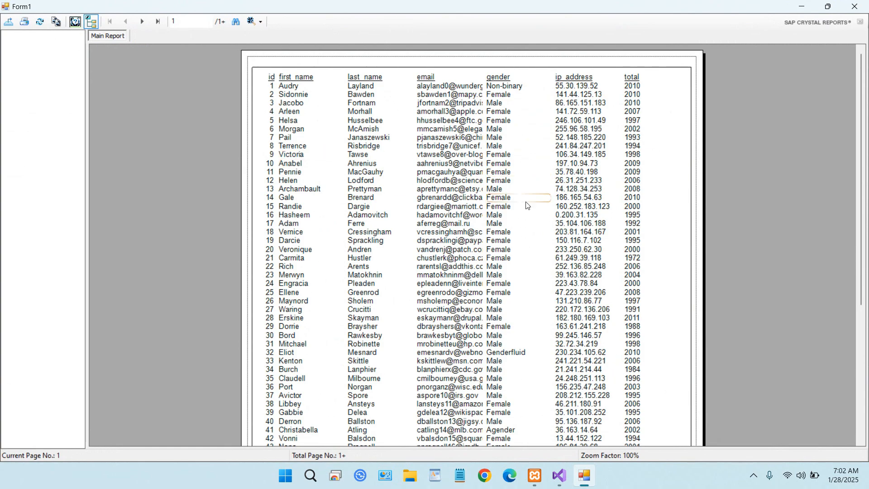
pyautogui.scroll(-4, 517, 184)
pyautogui.scroll(4, 561, 188)
pyautogui.scroll(-3, 458, 165)
pyautogui.scroll(4, 506, 256)
pyautogui.click(854, 6)
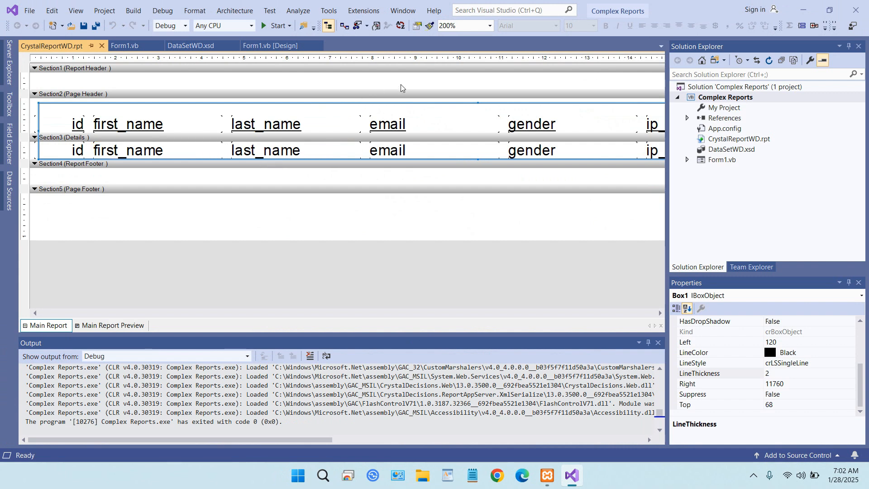
# Try to draw a horizontal line in the Details section, starting from the box's left edge.
pyautogui.click(490, 26)
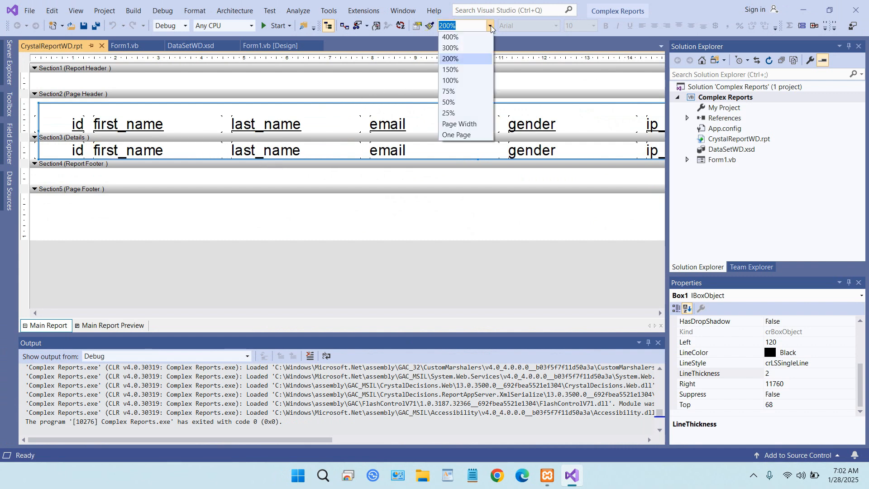
pyautogui.click(463, 79)
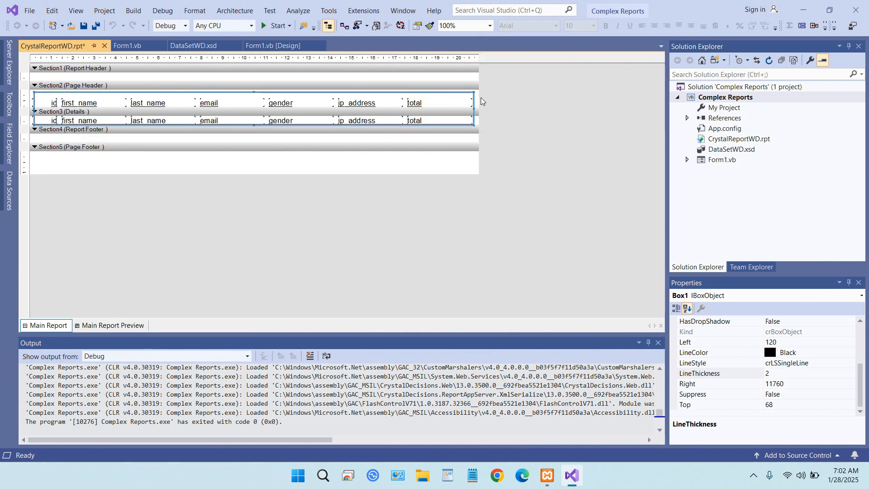
pyautogui.rightClick(477, 97)
pyautogui.moveTo(493, 106)
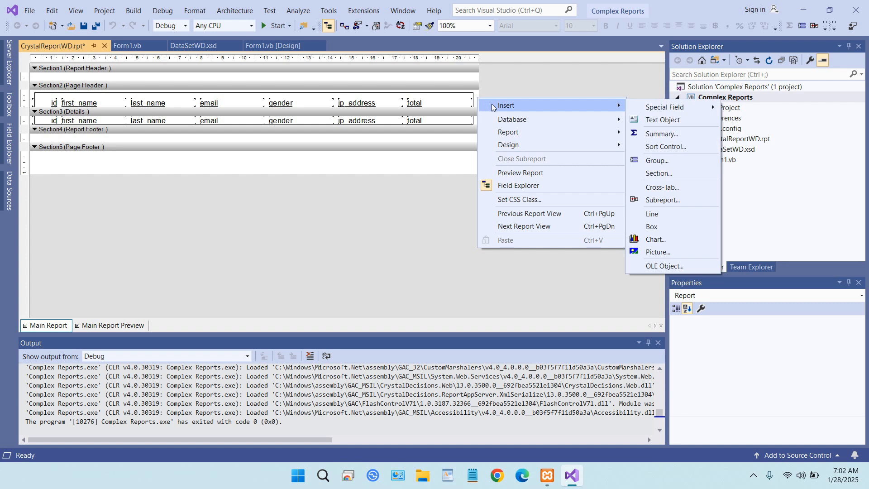
pyautogui.click(656, 215)
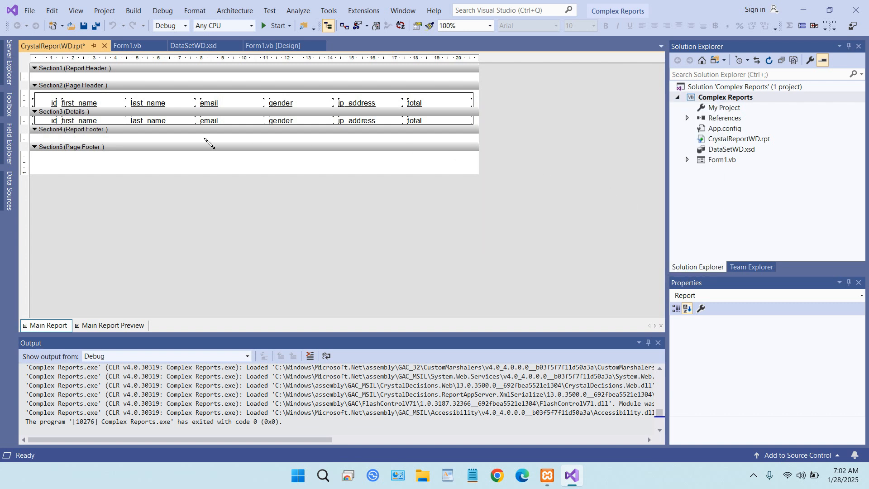
pyautogui.click(35, 118)
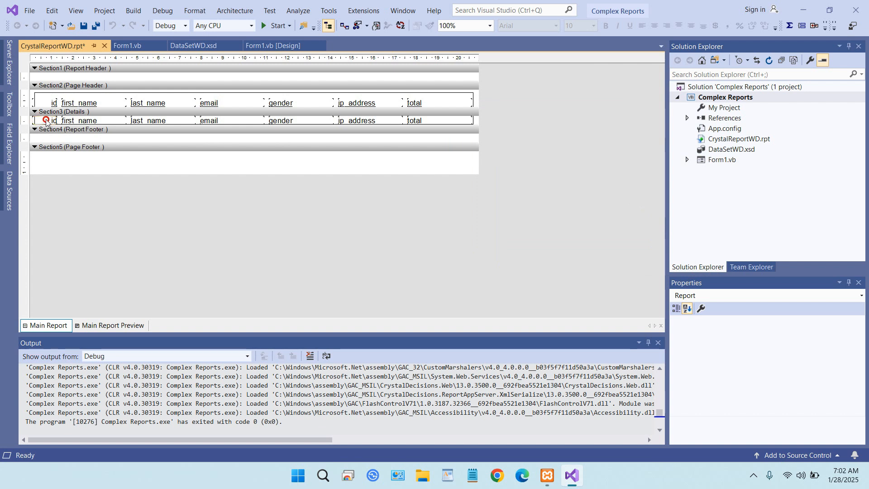
# Draw a horizontal line across the Details section from the box's right edge to its left edge, and check it in a test run.
pyautogui.rightClick(477, 123)
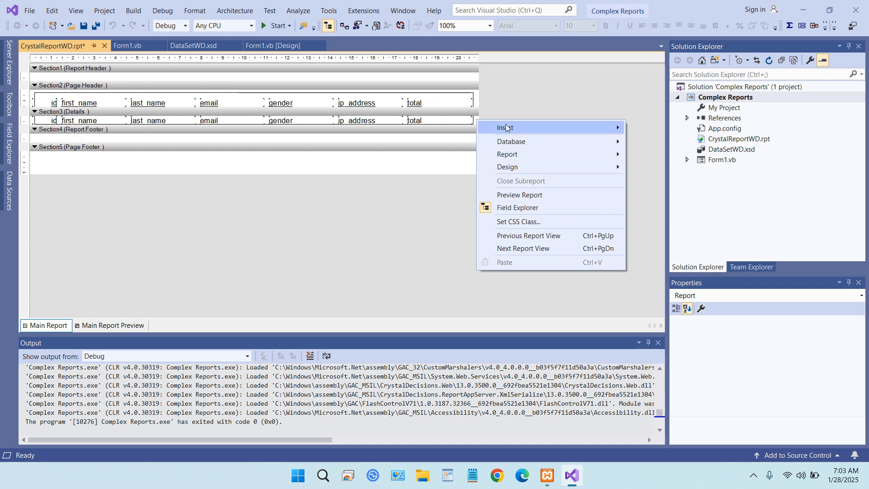
pyautogui.moveTo(509, 128)
pyautogui.click(661, 236)
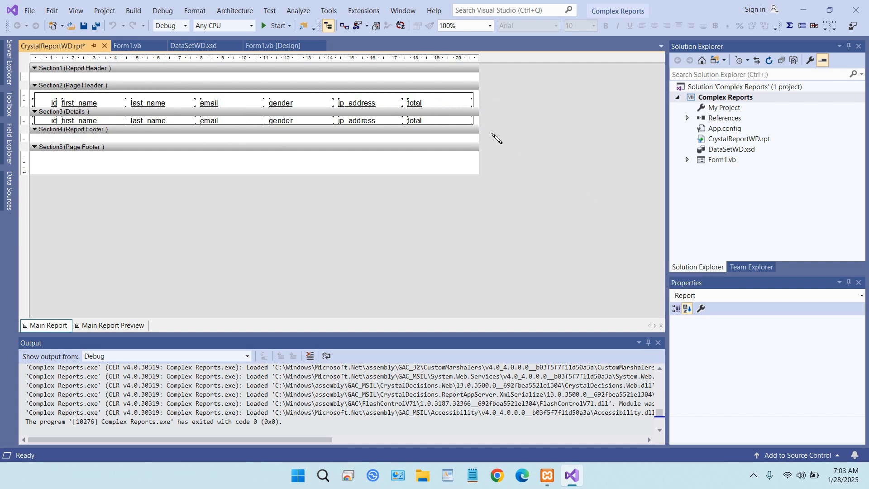
pyautogui.moveTo(478, 119); pyautogui.dragTo(38, 122)
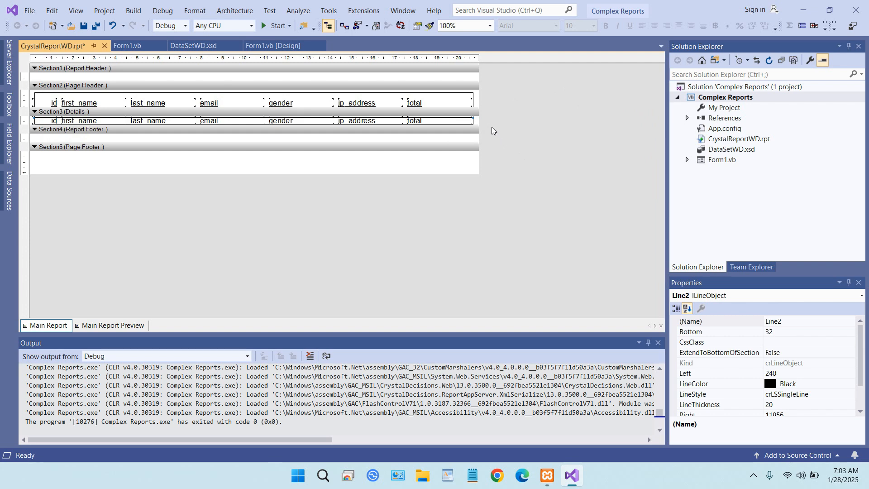
pyautogui.click(479, 118)
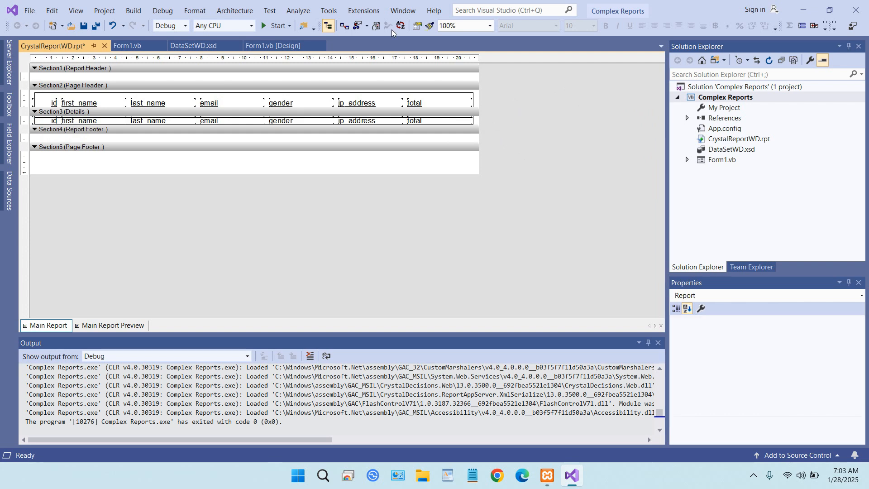
pyautogui.click(269, 27)
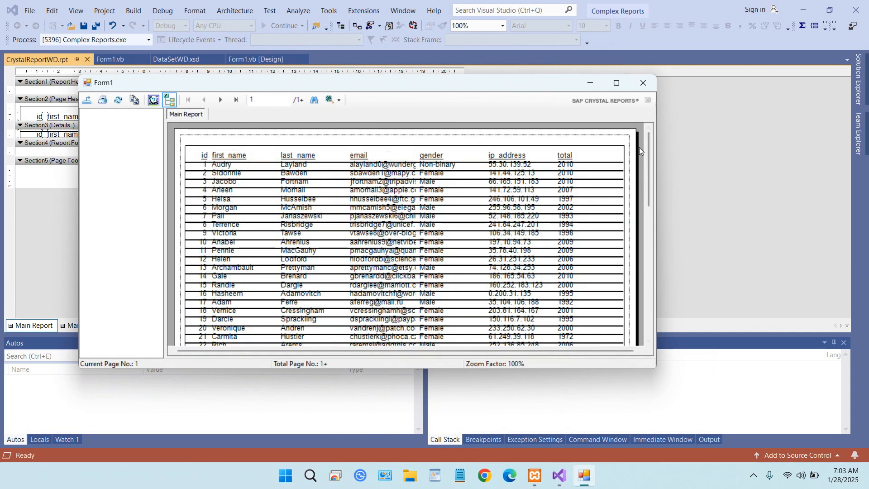
pyautogui.click(648, 84)
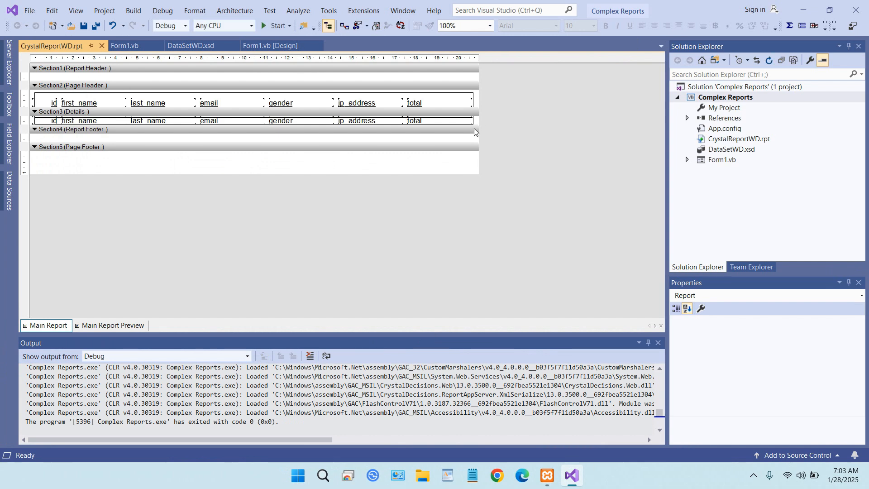
# Set the LineThickness of the Details section's horizontal line to 2, working at 300% zoom.
pyautogui.click(465, 118)
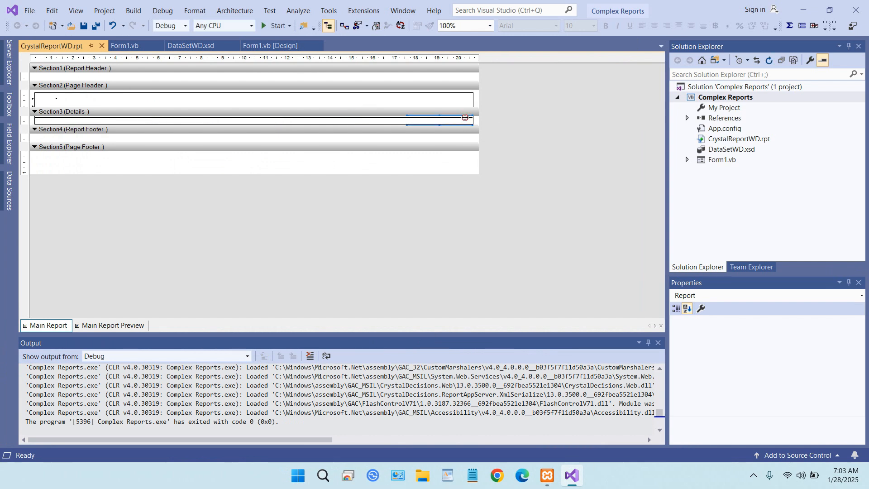
pyautogui.click(490, 26)
pyautogui.click(481, 45)
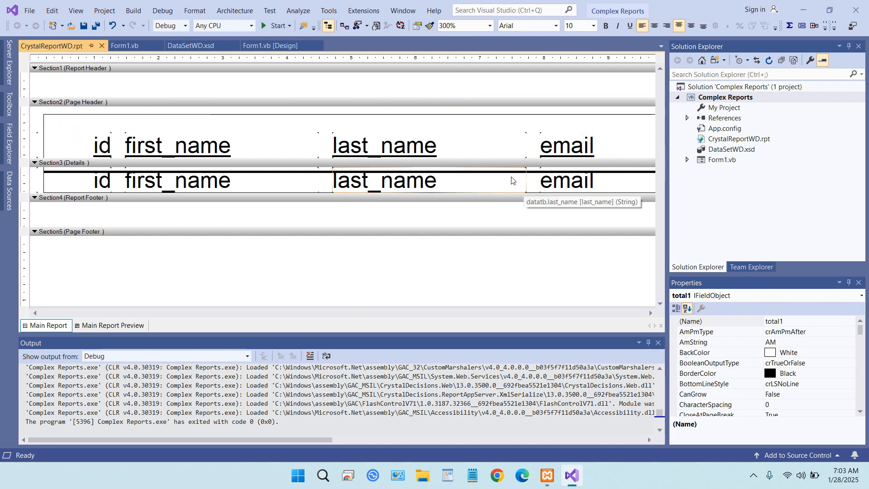
pyautogui.click(528, 171)
pyautogui.click(528, 172)
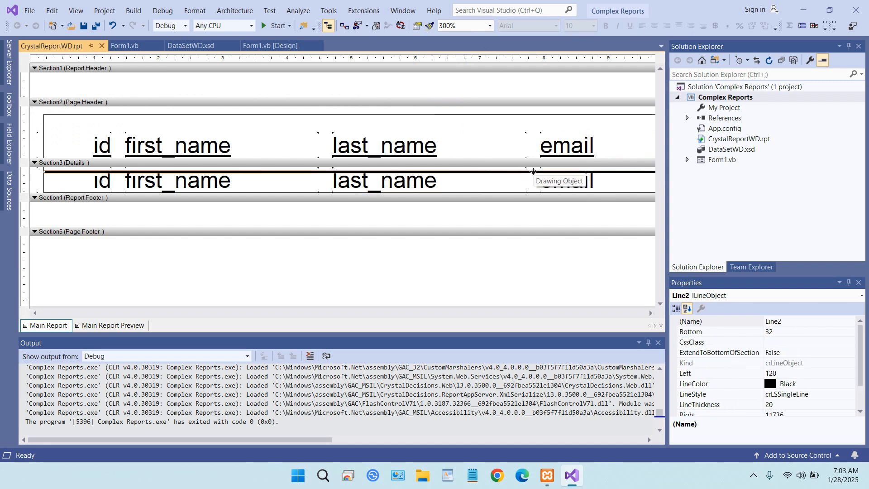
pyautogui.scroll(-1, 843, 377)
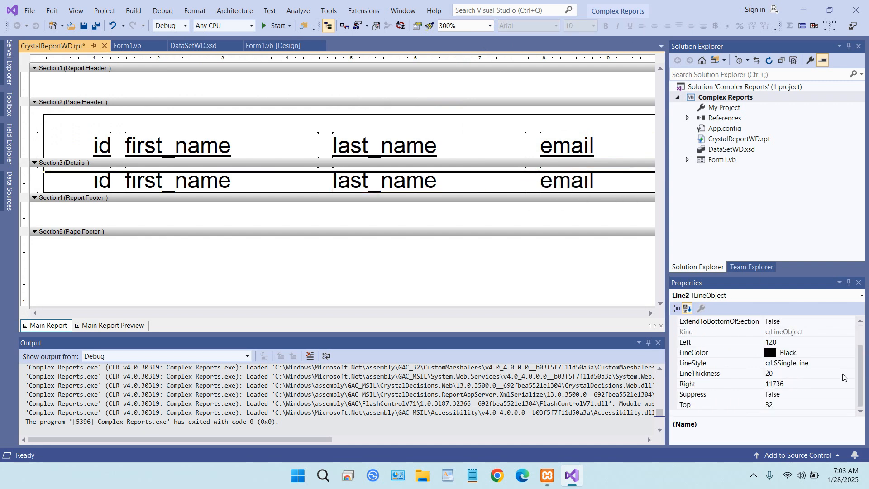
pyautogui.click(790, 376)
pyautogui.press('BackSpace')
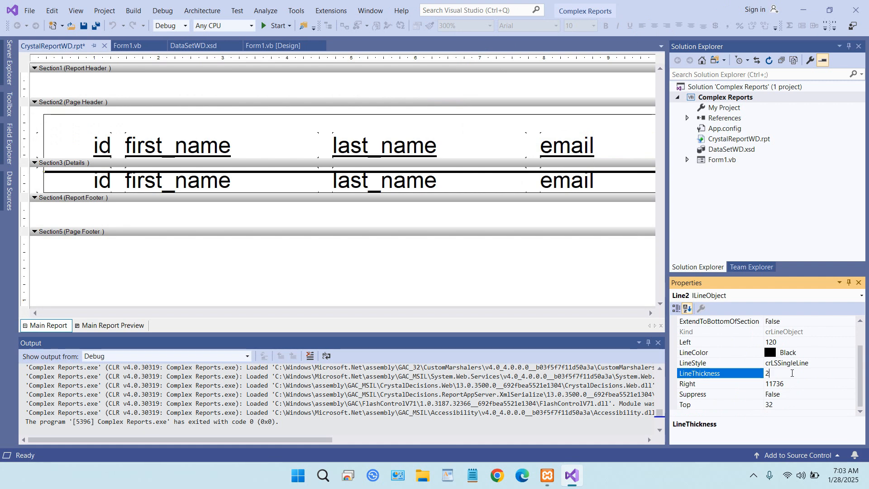
pyautogui.press('Return')
# Set the Right property of the Details section's horizontal line to 11750.
pyautogui.click(649, 313)
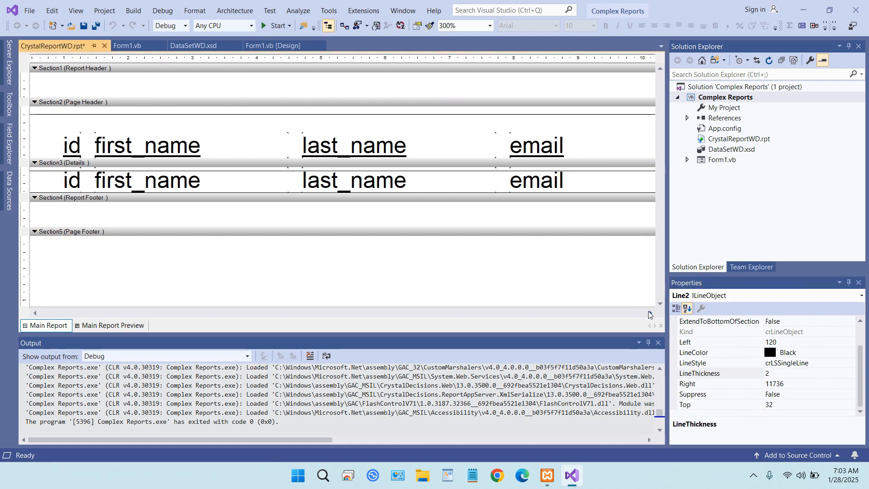
pyautogui.moveTo(649, 312); pyautogui.dragTo(649, 315)
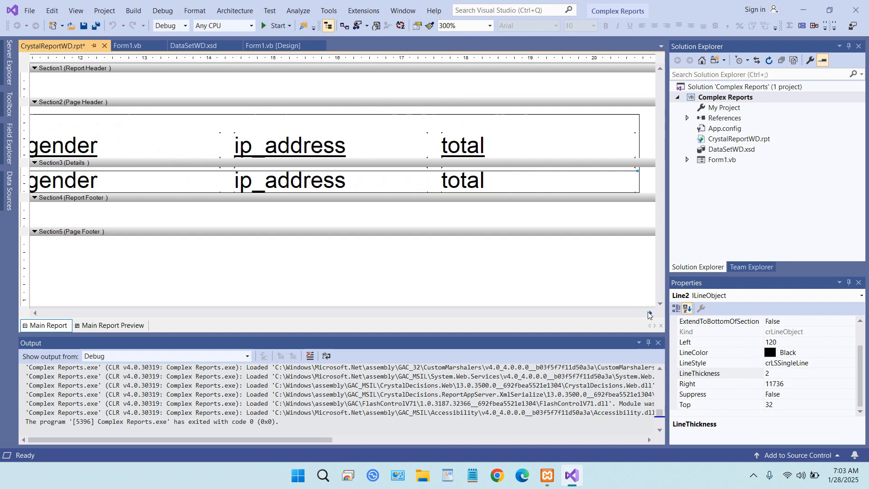
pyautogui.click(641, 177)
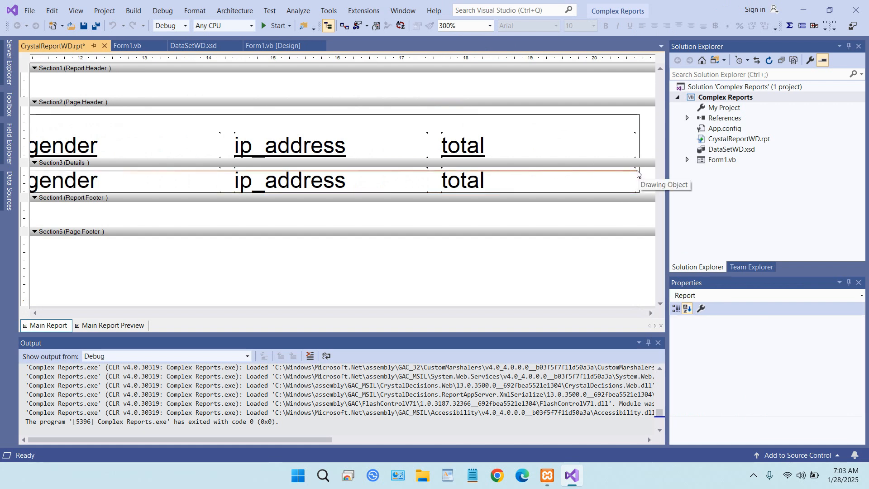
pyautogui.click(637, 171)
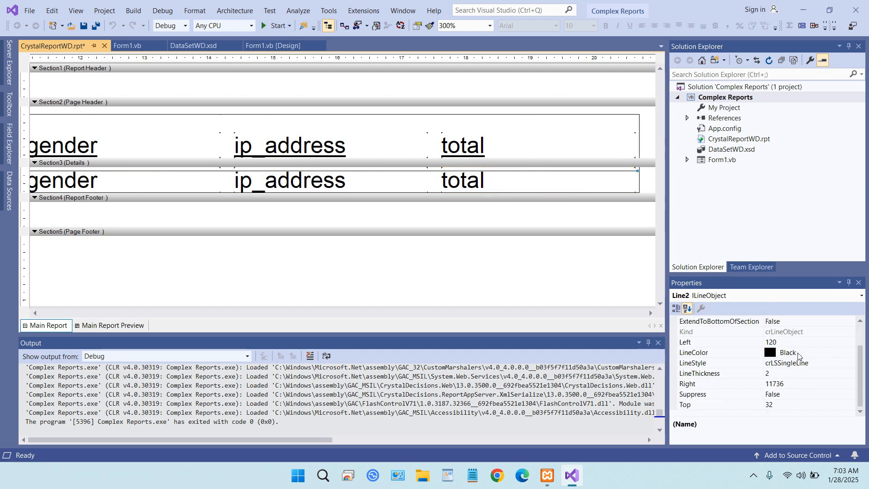
pyautogui.click(788, 385)
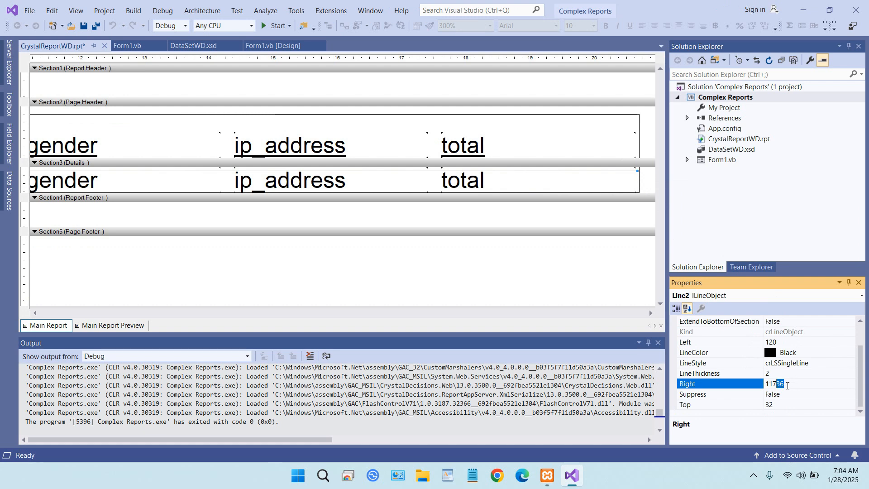
pyautogui.write('50')
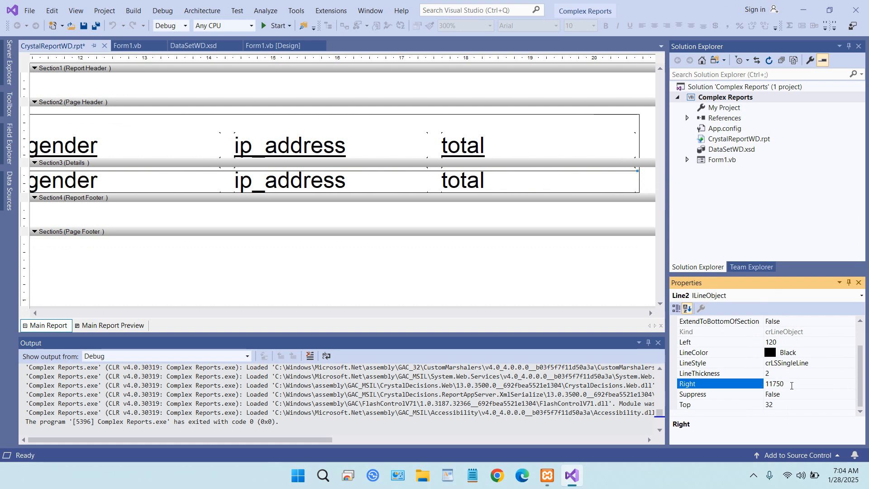
pyautogui.click(649, 175)
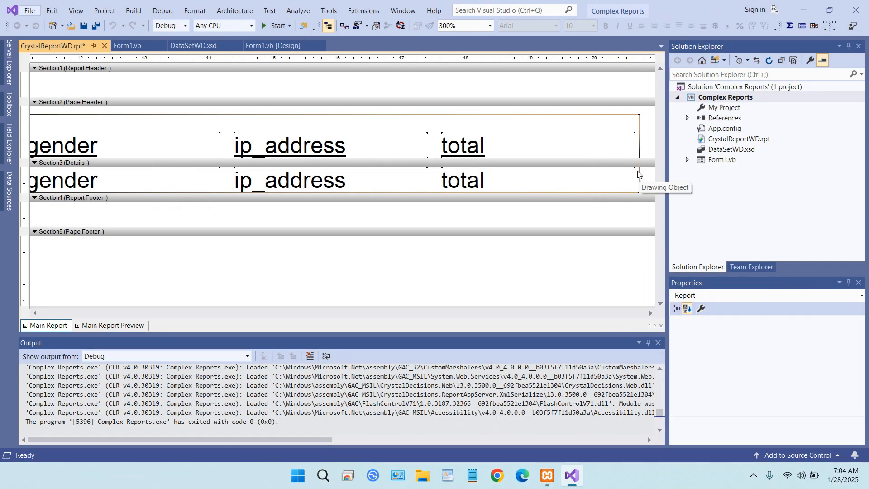
# Extend the Details line to the box's right edge by setting its Right property to 11760.
pyautogui.click(638, 174)
pyautogui.click(791, 415)
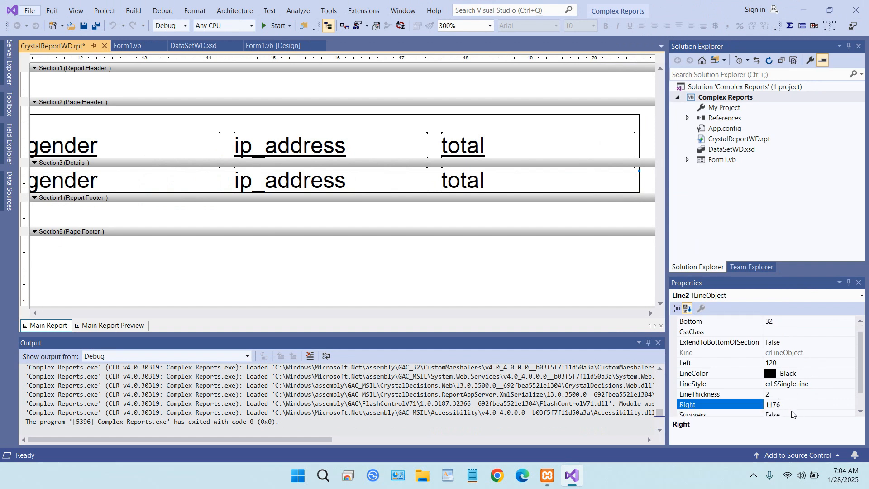
pyautogui.click(650, 180)
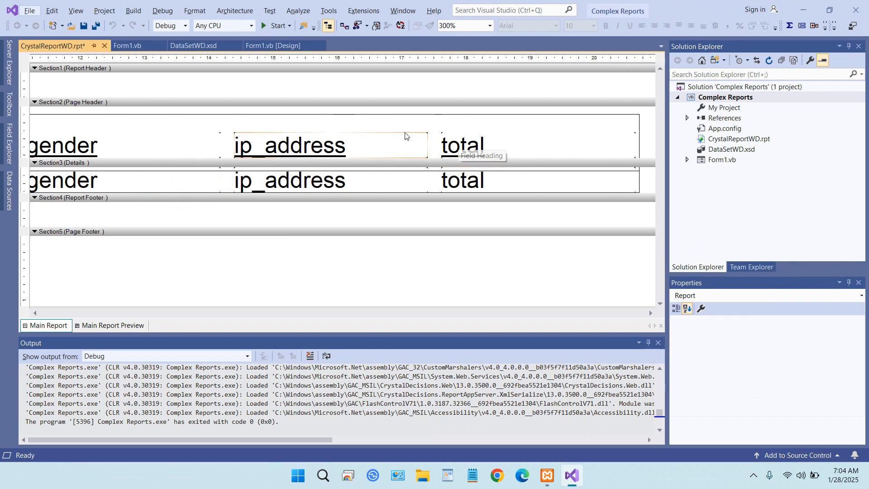
# Run the project and examine the thinner row lines in the maximized report, closing the form when done.
pyautogui.click(276, 26)
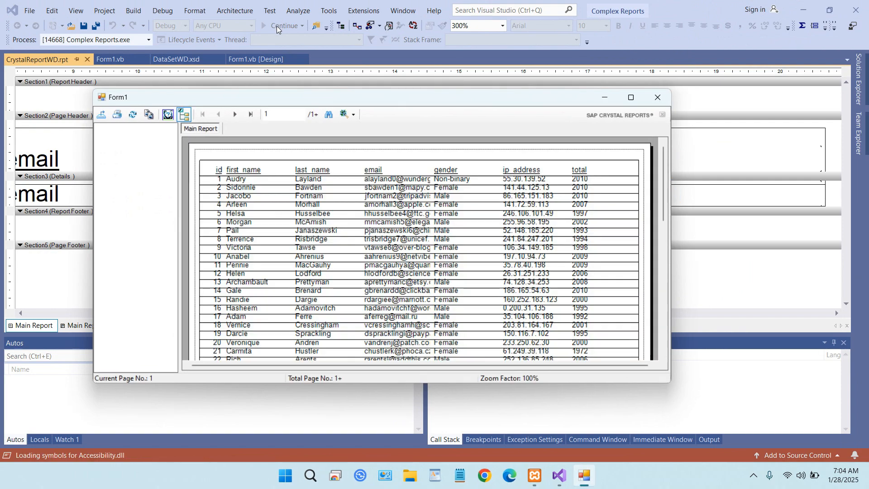
pyautogui.click(630, 98)
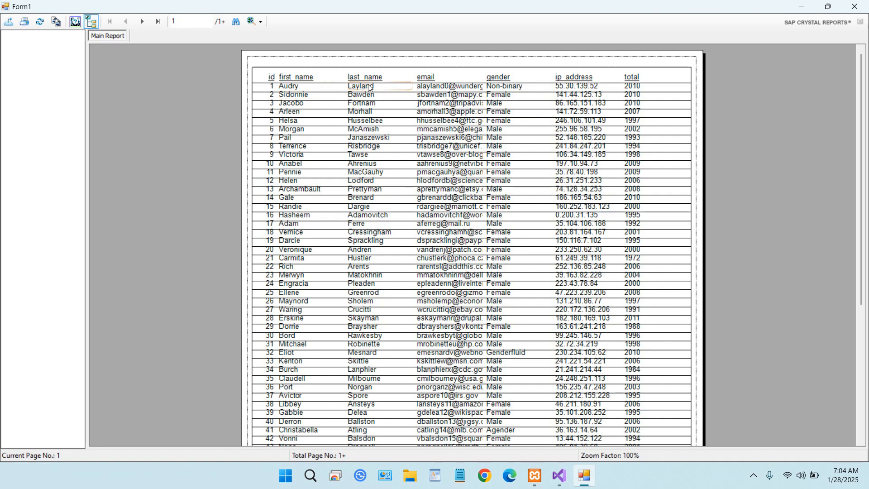
pyautogui.click(855, 6)
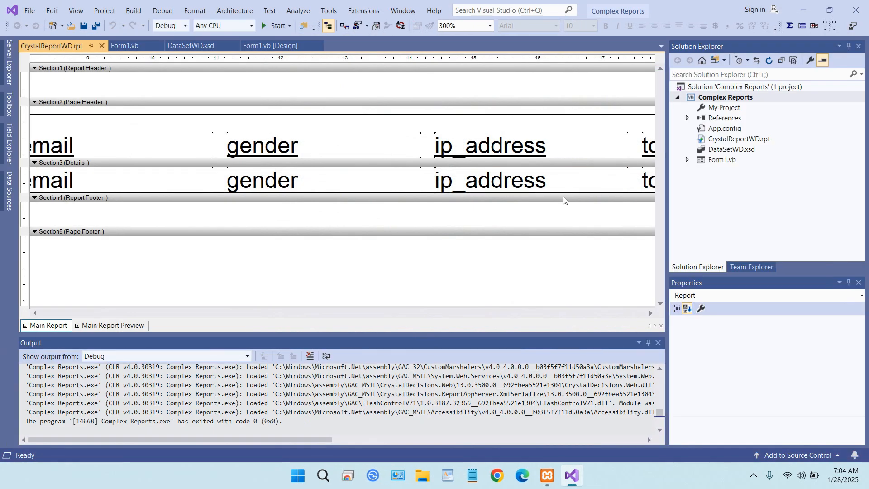
# Move the Details line closer to the section's upper edge by setting its Top property to 2.
pyautogui.click(633, 171)
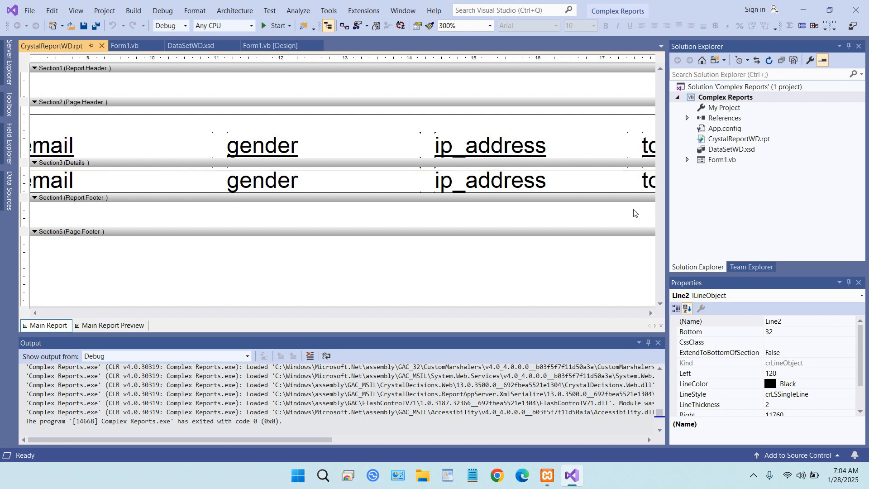
pyautogui.scroll(-1, 829, 366)
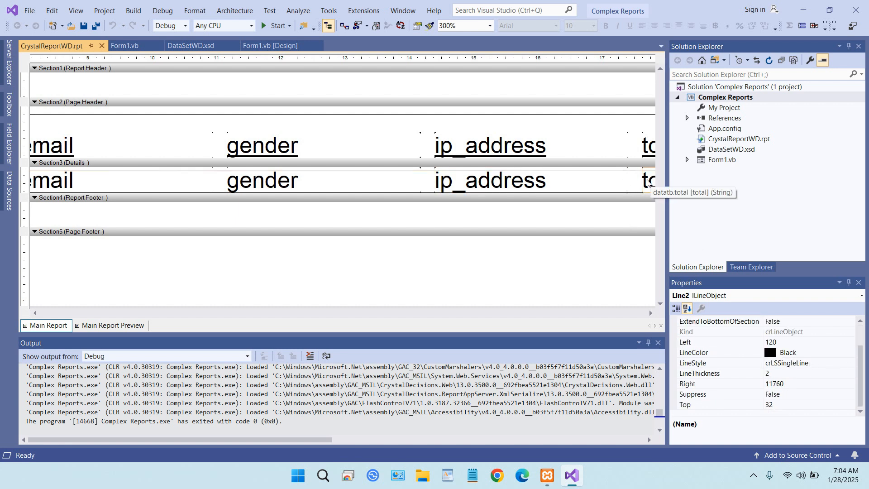
pyautogui.click(772, 407)
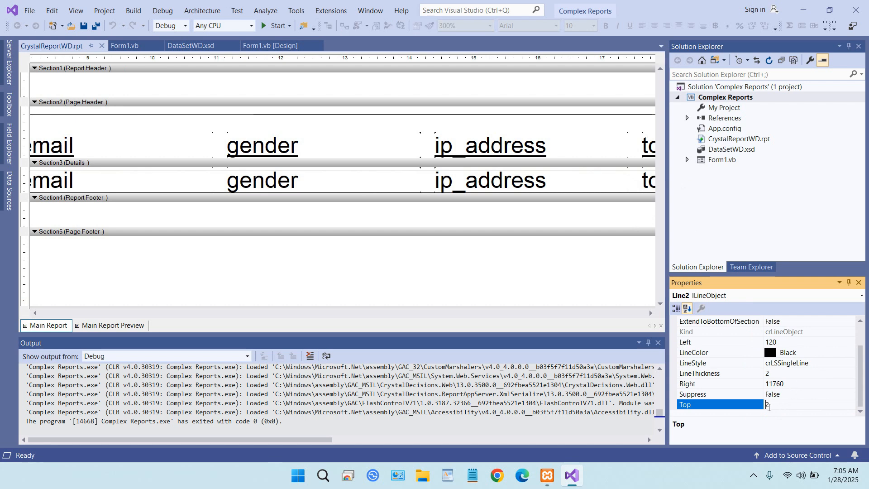
pyautogui.write('2')
pyautogui.press('Return')
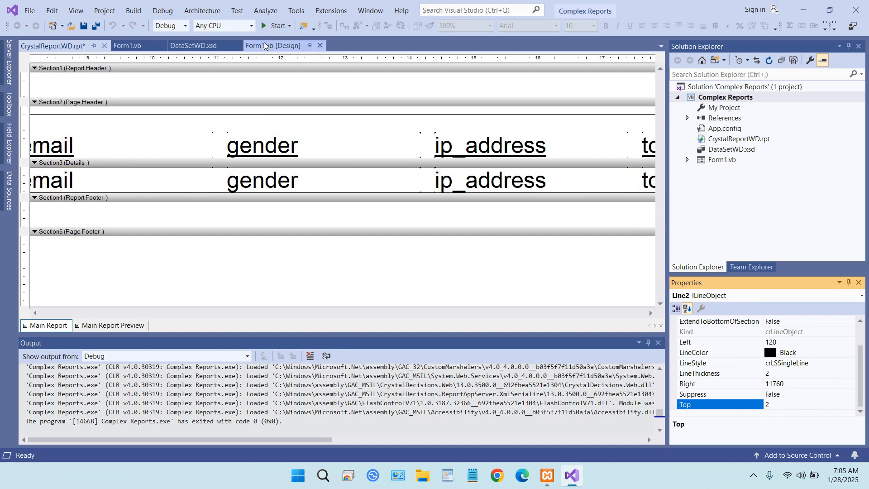
# Run the project again and examine how the raised row lines separate the records in the maximized report, closing the form when done.
pyautogui.click(265, 30)
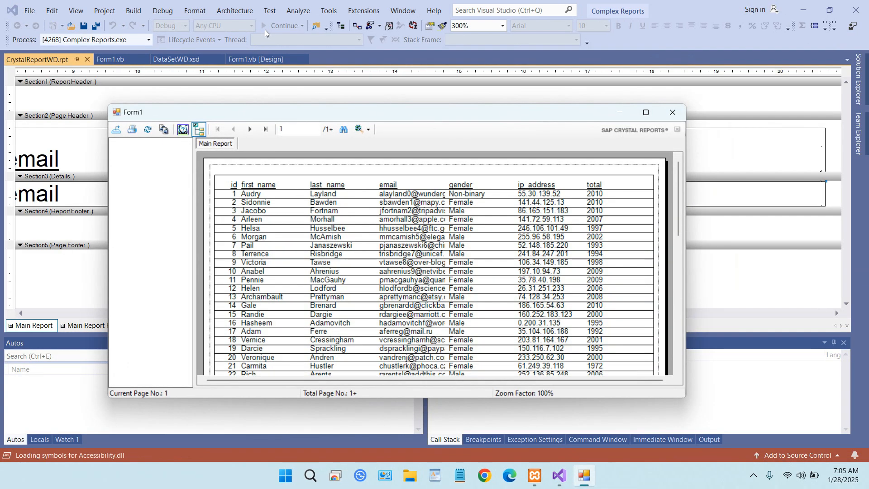
pyautogui.click(647, 113)
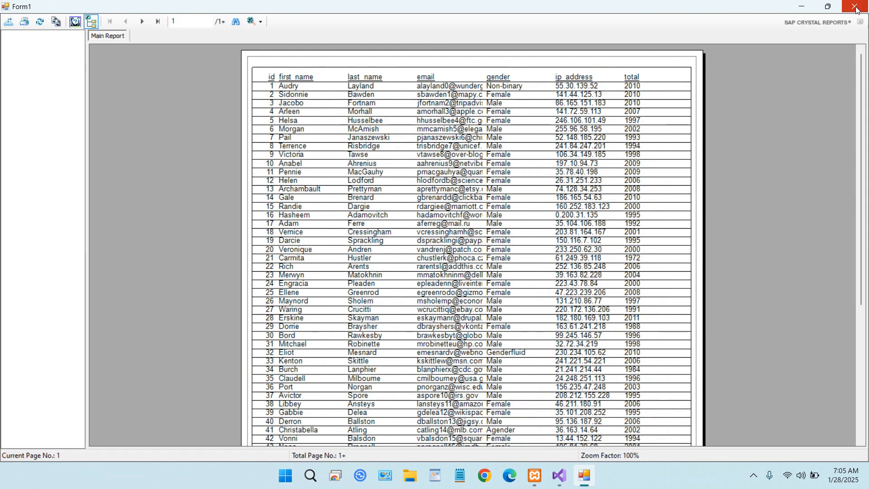
pyautogui.click(856, 8)
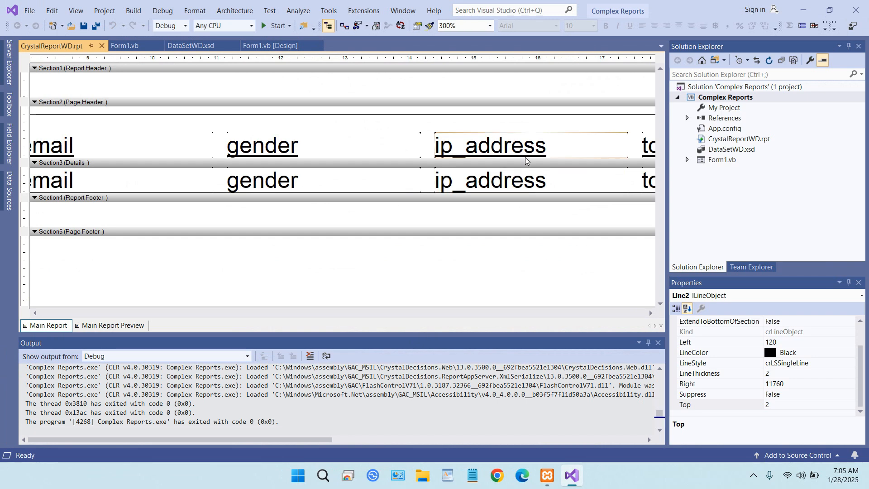
# Remove the underline from all seven column headings in the Page Header, from id to total.
pyautogui.click(493, 25)
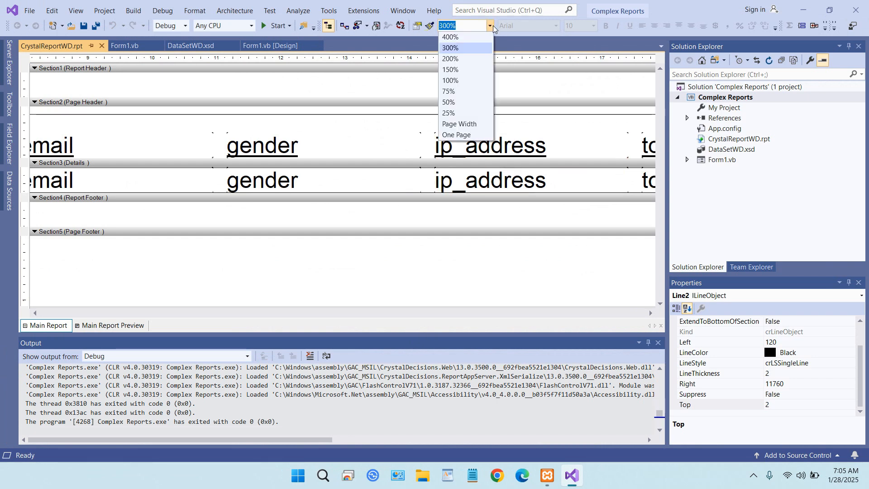
pyautogui.click(473, 83)
pyautogui.click(423, 102)
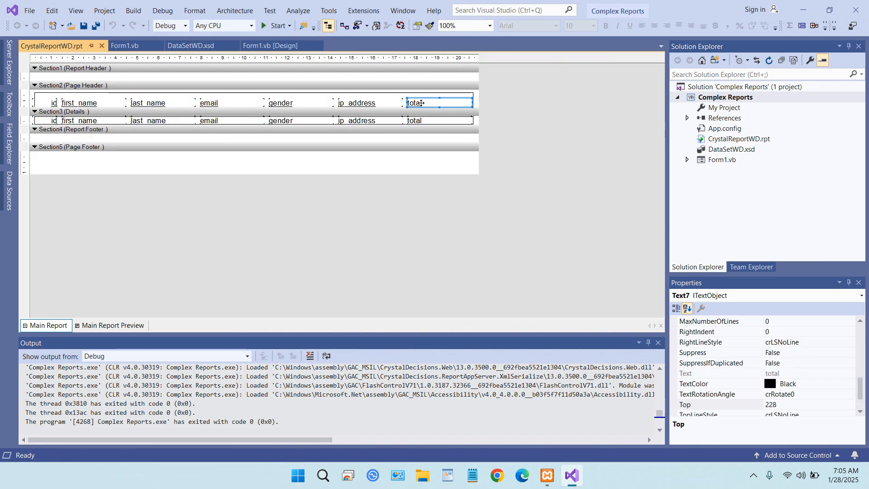
pyautogui.keyDown('ctrl'); pyautogui.click(365, 104); pyautogui.keyUp('ctrl')
pyautogui.keyDown('ctrl'); pyautogui.click(281, 103); pyautogui.keyUp('ctrl')
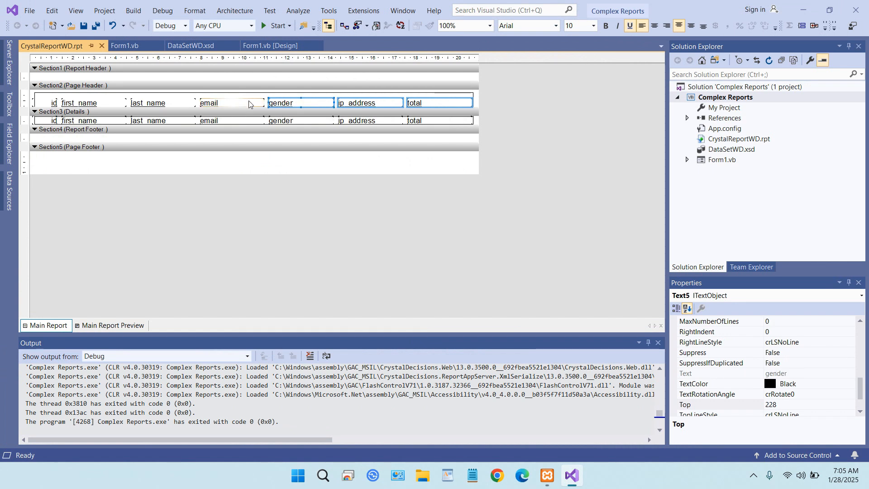
pyautogui.keyDown('ctrl'); pyautogui.click(208, 102); pyautogui.keyUp('ctrl')
pyautogui.keyDown('ctrl'); pyautogui.click(154, 103); pyautogui.keyUp('ctrl')
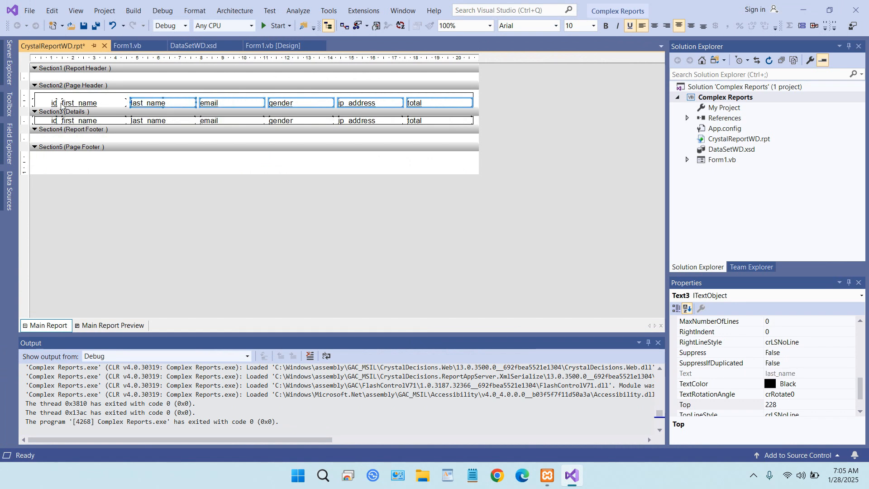
pyautogui.keyDown('ctrl'); pyautogui.click(62, 104); pyautogui.keyUp('ctrl')
pyautogui.keyDown('ctrl'); pyautogui.click(53, 102); pyautogui.keyUp('ctrl')
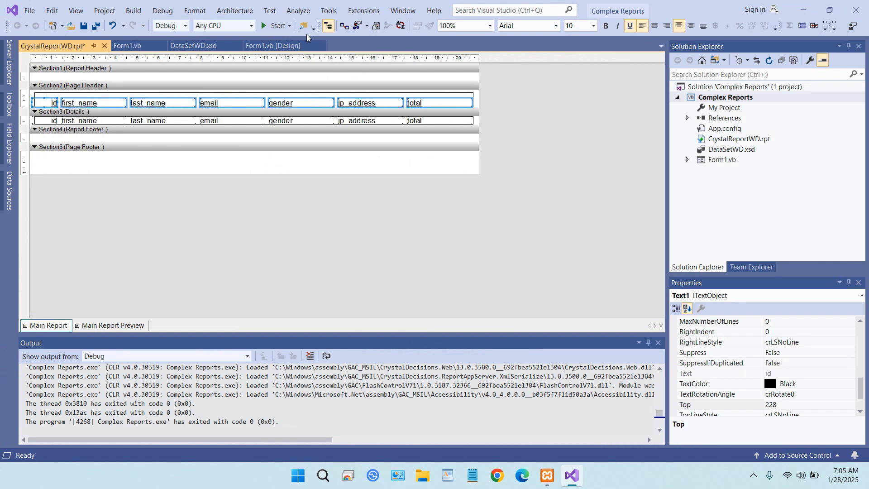
pyautogui.hotkey('ctrl', 'r')
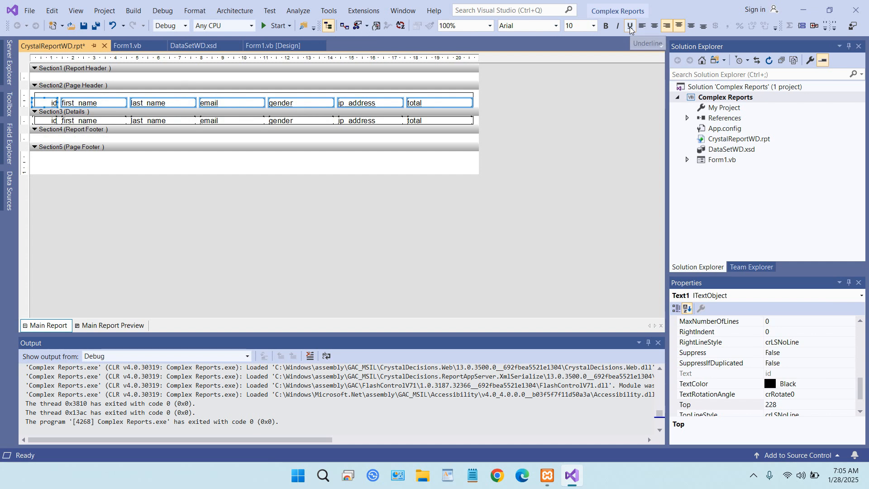
pyautogui.click(630, 26)
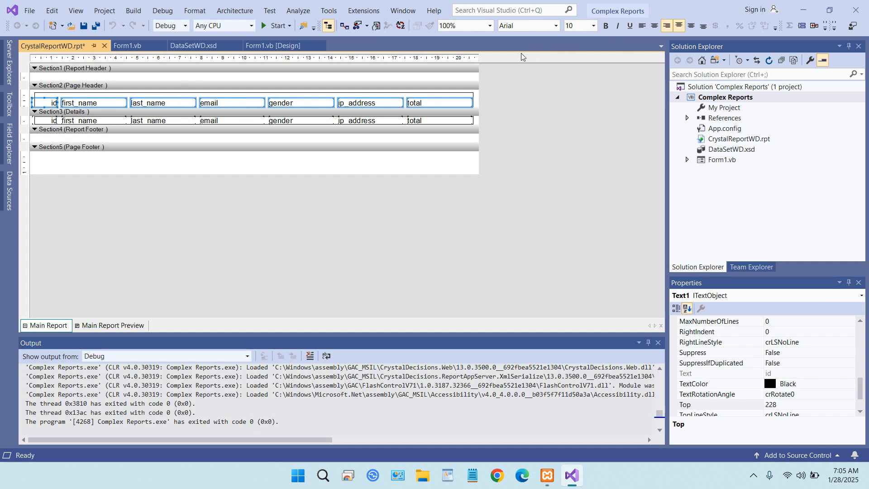
# Save the report, run the project and examine the restyled column headings in the maximized report, closing the form when done.
pyautogui.hotkey('ctrl', 's')
pyautogui.click(276, 25)
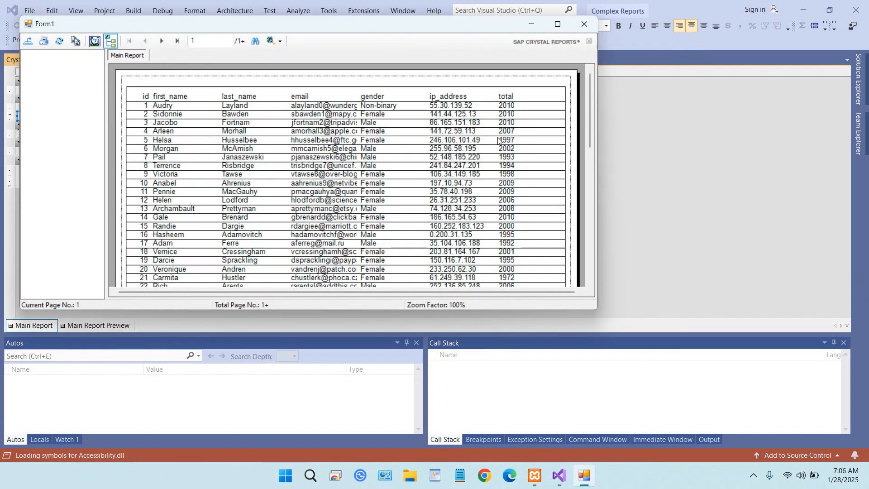
pyautogui.click(558, 25)
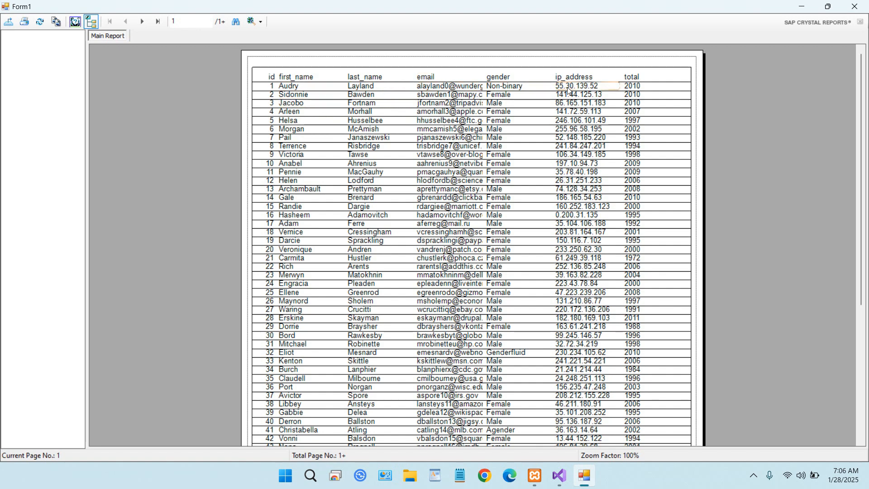
pyautogui.click(854, 7)
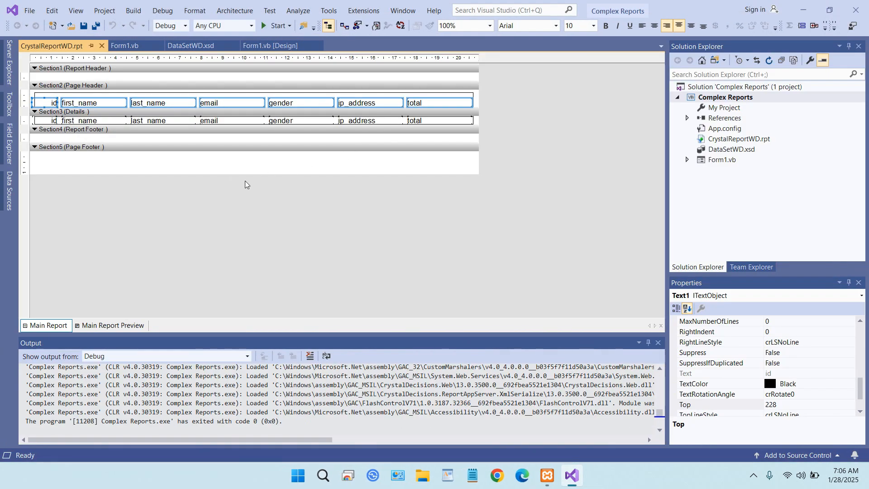
# Make the Details section slightly taller and stretch the box's lower edge down to a Bottom value of about 323.
pyautogui.click(94, 130)
pyautogui.moveTo(95, 129); pyautogui.dragTo(103, 134)
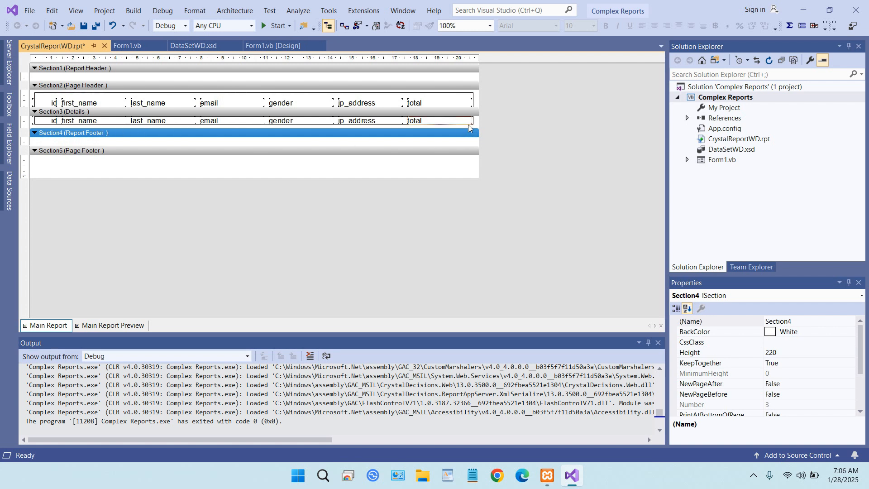
pyautogui.click(491, 26)
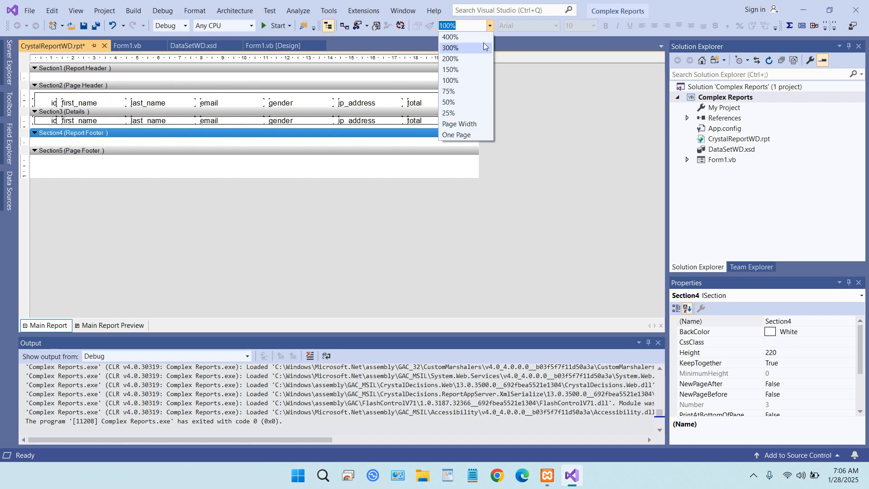
pyautogui.click(481, 55)
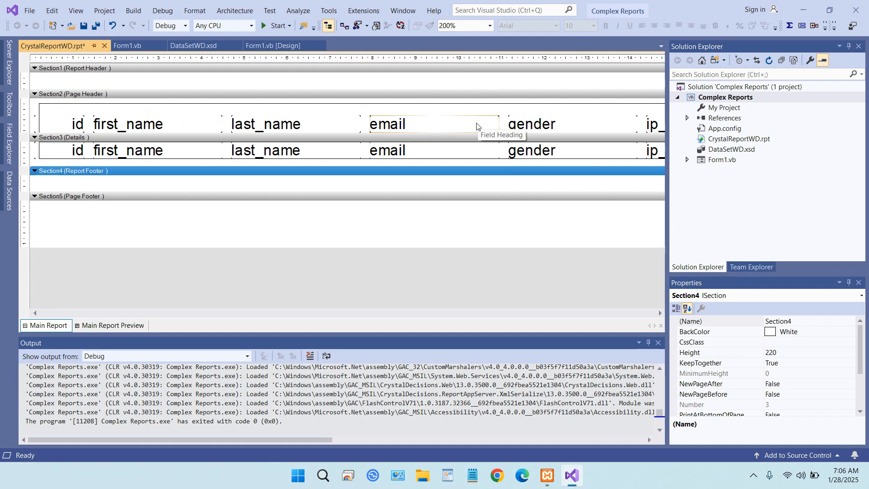
pyautogui.click(503, 162)
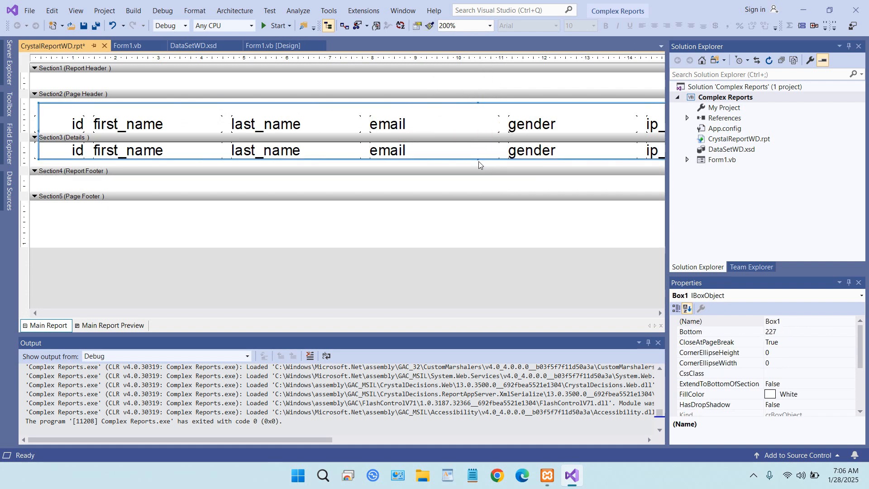
pyautogui.moveTo(478, 159); pyautogui.dragTo(490, 166)
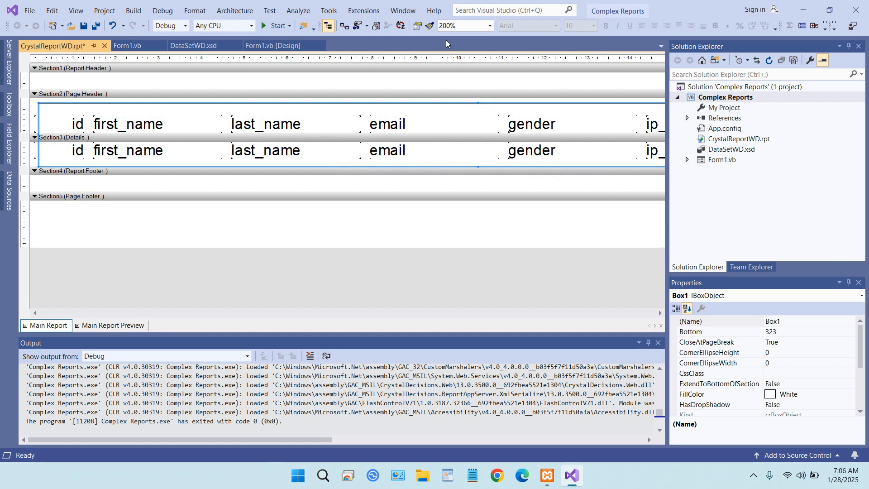
pyautogui.click(490, 26)
pyautogui.click(470, 80)
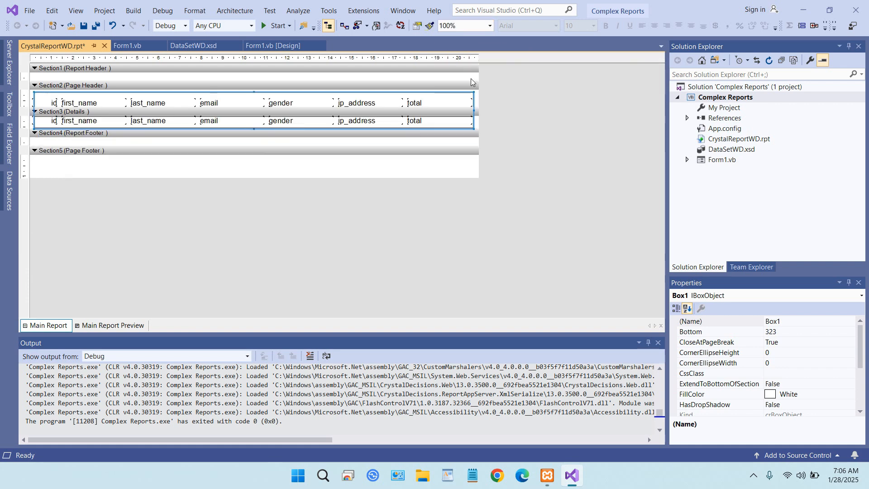
# Try to move all seven Details fields down together, and return them to the Details section.
pyautogui.click(438, 121)
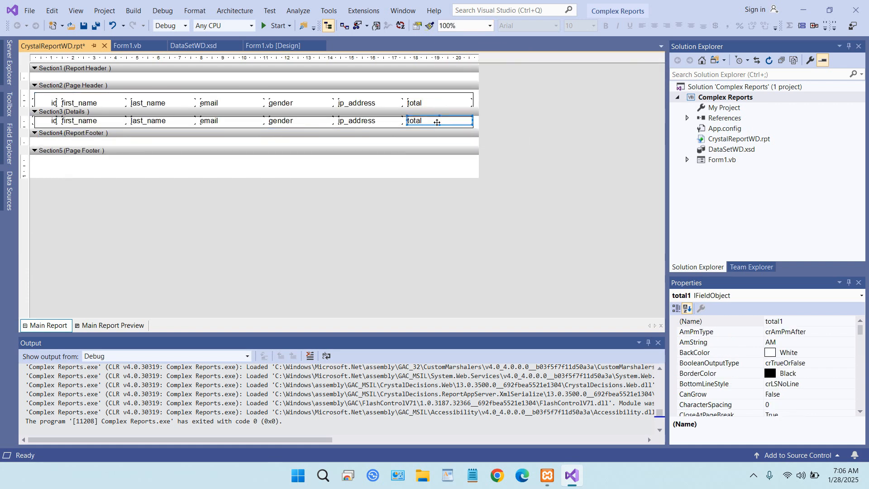
pyautogui.keyDown('ctrl'); pyautogui.click(377, 119); pyautogui.keyUp('ctrl')
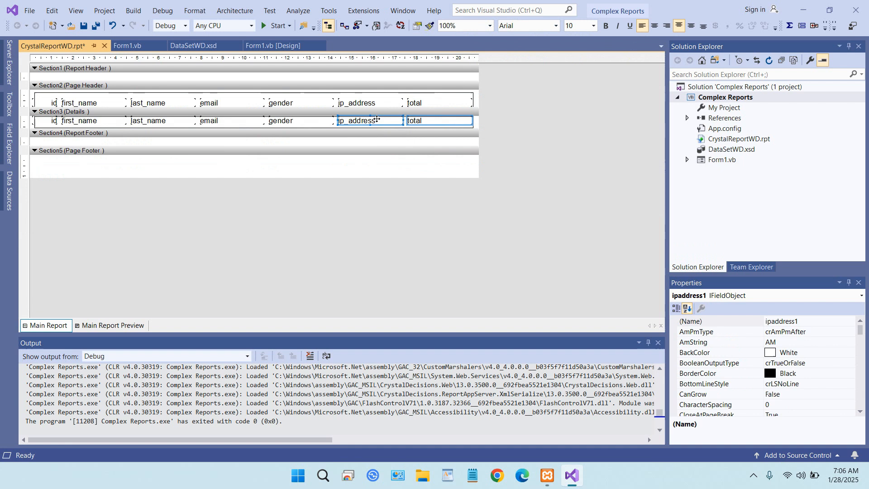
pyautogui.keyDown('ctrl'); pyautogui.click(276, 121); pyautogui.keyUp('ctrl')
pyautogui.keyDown('ctrl'); pyautogui.click(208, 121); pyautogui.keyUp('ctrl')
pyautogui.keyDown('ctrl'); pyautogui.click(144, 121); pyautogui.keyUp('ctrl')
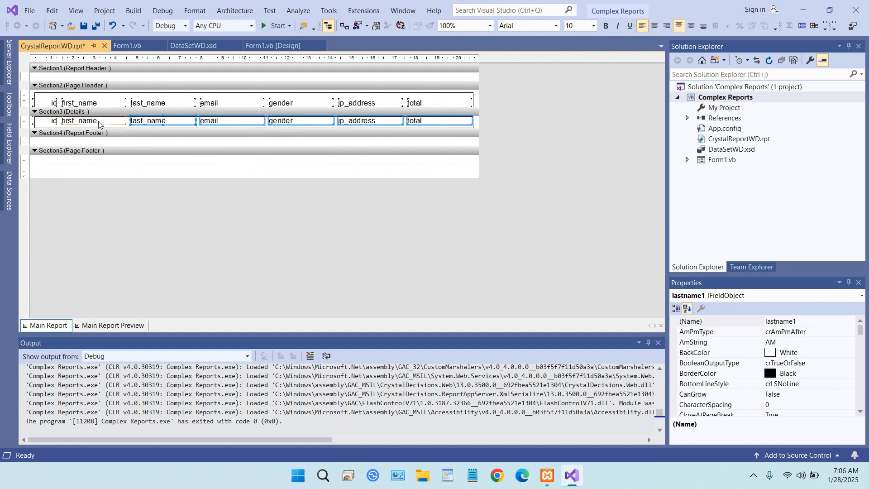
pyautogui.keyDown('ctrl'); pyautogui.click(84, 121); pyautogui.keyUp('ctrl')
pyautogui.keyDown('ctrl'); pyautogui.click(50, 121); pyautogui.keyUp('ctrl')
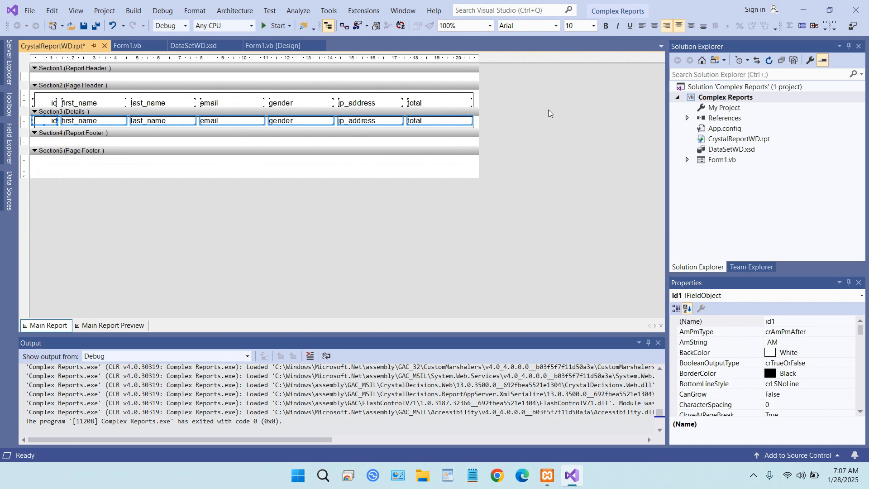
pyautogui.press('Down')
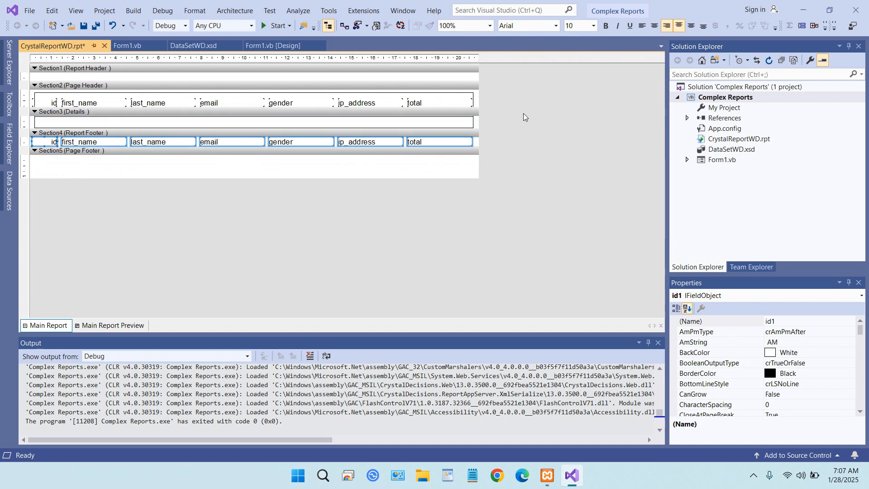
pyautogui.press('Up')
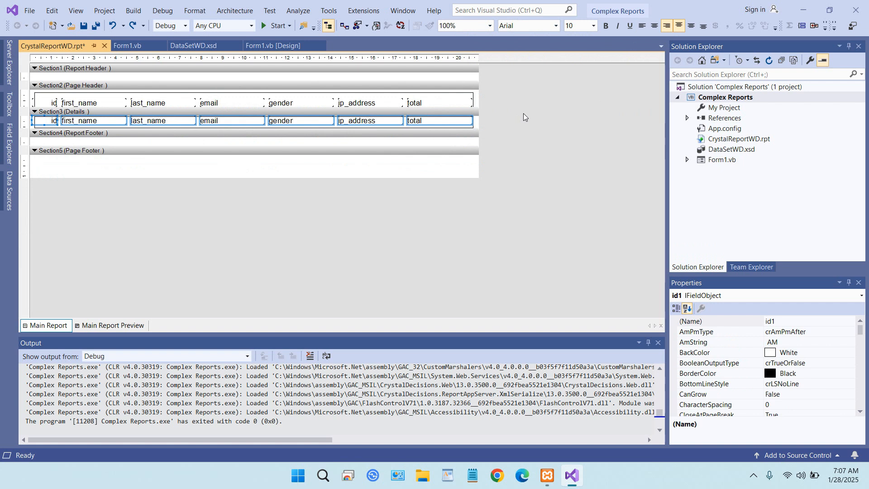
# Make the Details section taller again and nudge each of its seven fields, from total to id, down one increment individually.
pyautogui.click(467, 133)
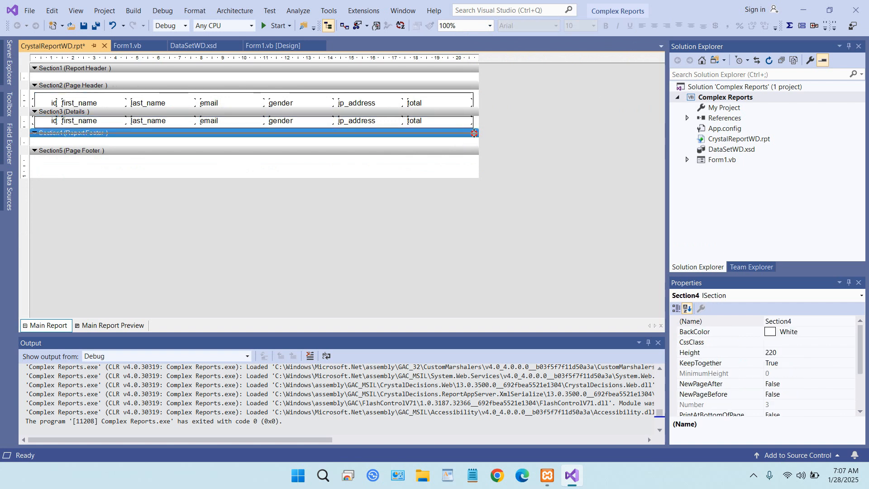
pyautogui.moveTo(472, 129); pyautogui.dragTo(473, 136)
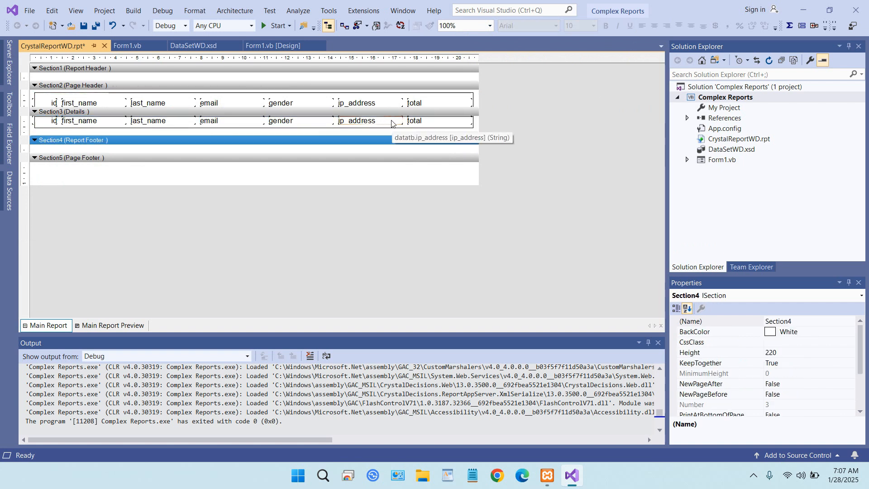
pyautogui.click(423, 121)
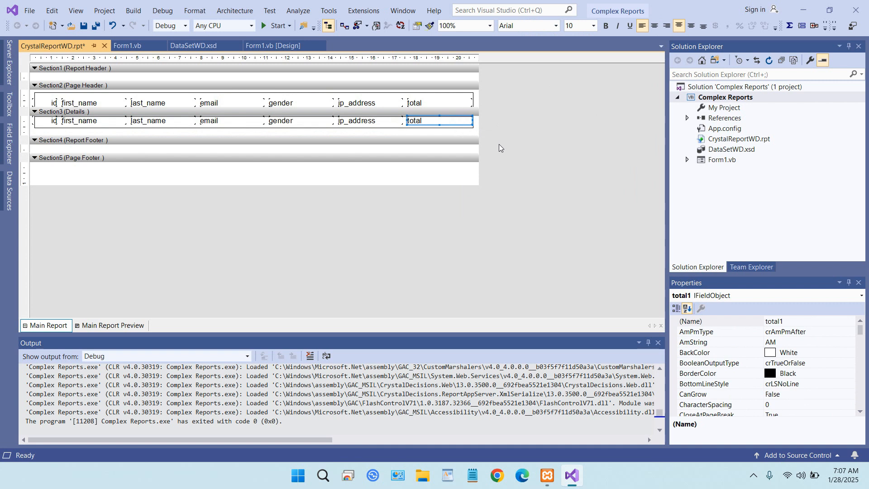
pyautogui.press('Down')
pyautogui.click(362, 122)
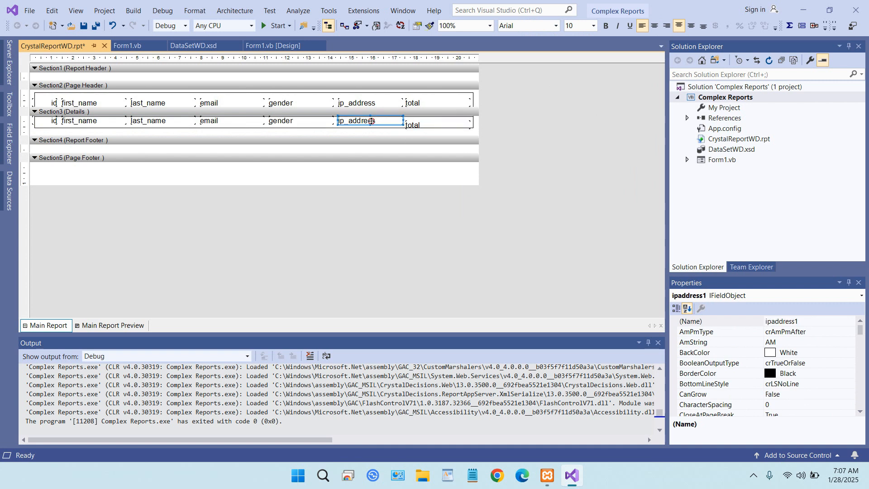
pyautogui.press('Down')
pyautogui.click(307, 123)
pyautogui.press('Down')
pyautogui.click(233, 121)
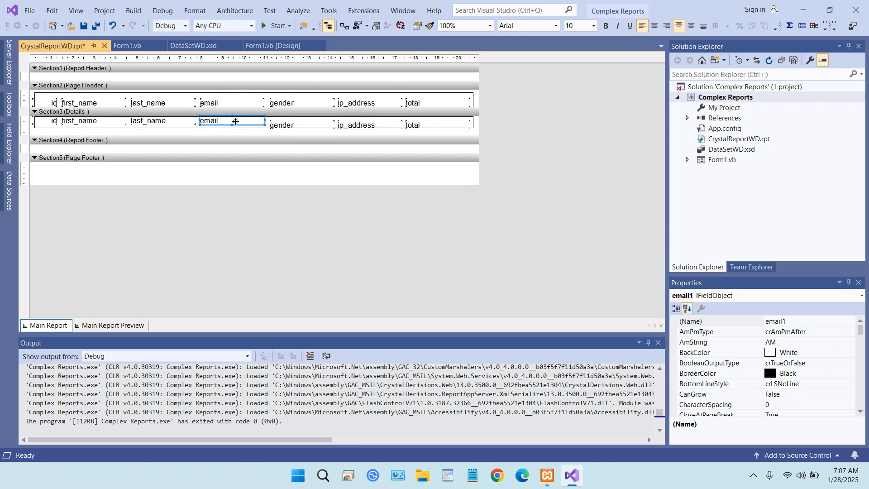
pyautogui.press('Down')
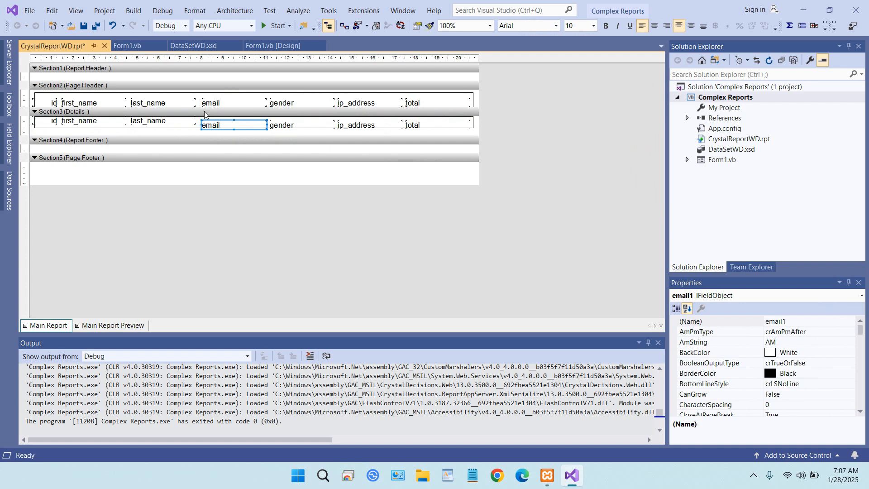
pyautogui.click(164, 121)
pyautogui.press('Down')
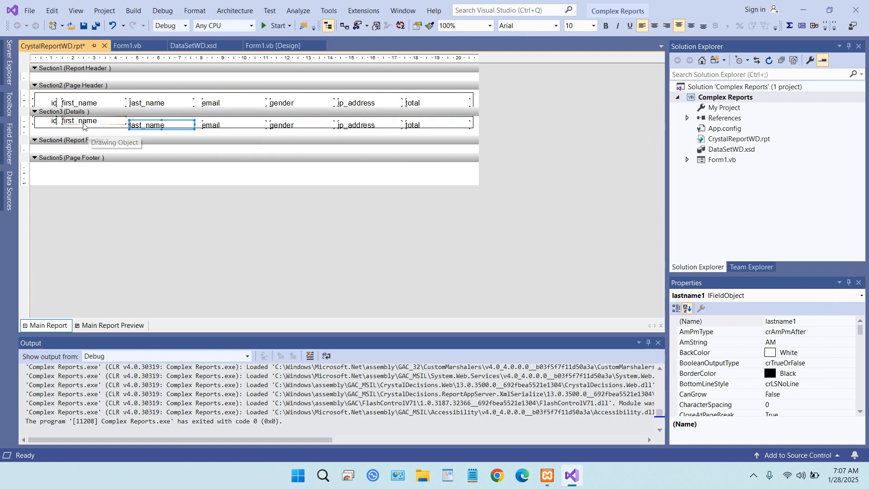
pyautogui.click(66, 122)
pyautogui.press('Down')
pyautogui.click(53, 121)
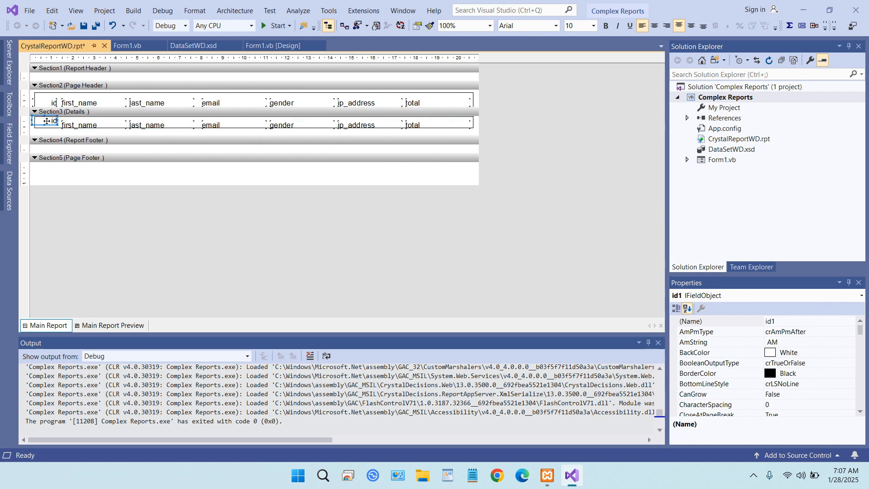
pyautogui.press('Down')
# Stretch the box's lower edge further down within the Details section to a Bottom value of about 480.
pyautogui.click(473, 124)
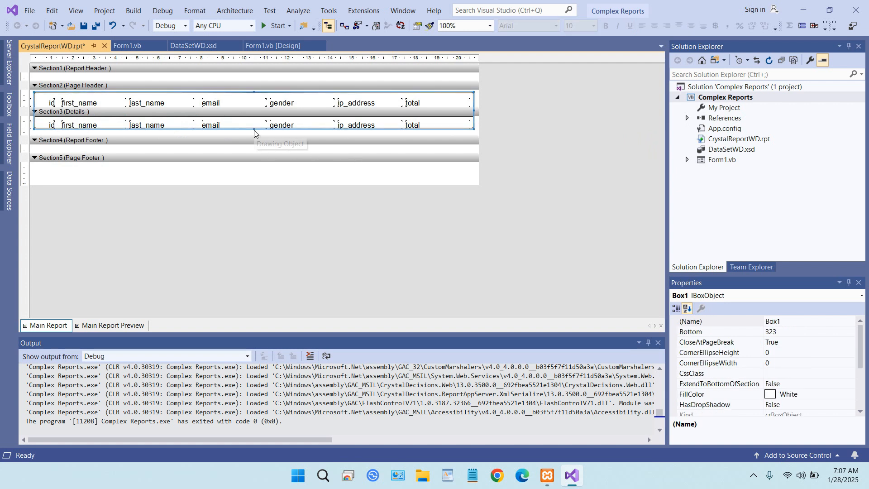
pyautogui.moveTo(254, 129); pyautogui.dragTo(254, 129)
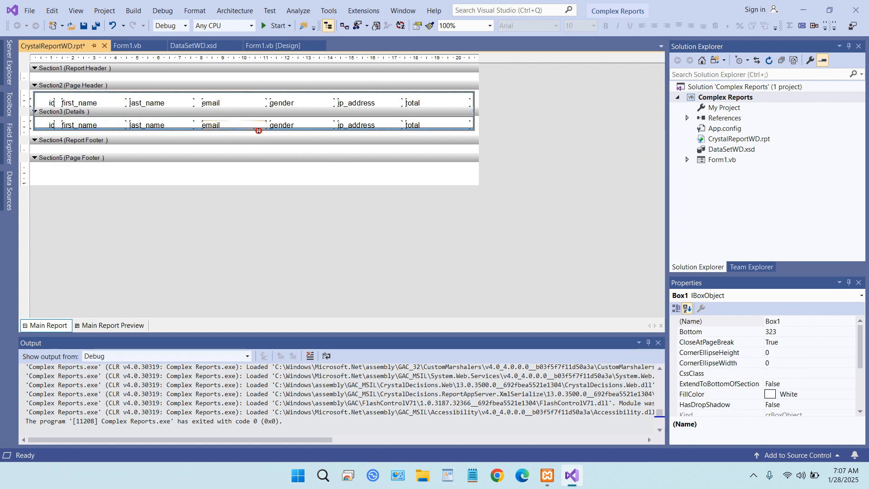
pyautogui.moveTo(261, 131); pyautogui.dragTo(267, 136)
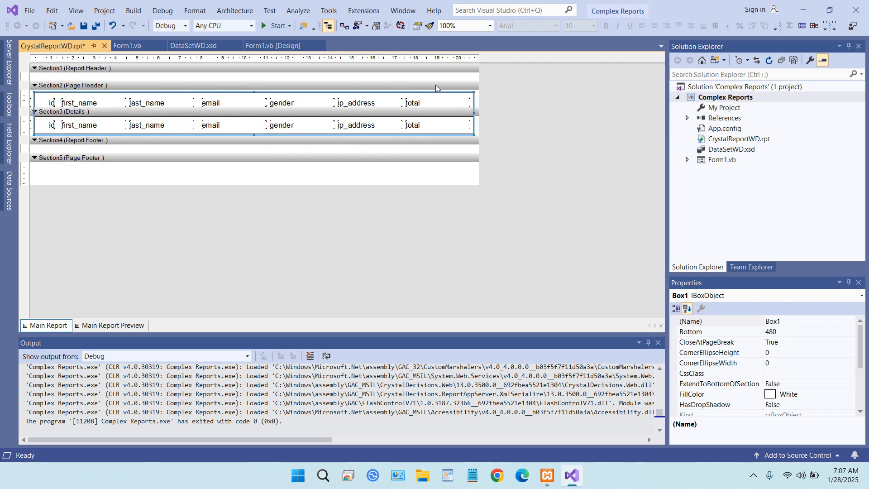
# Run the project and examine the taller row spacing between the lines in the maximized report.
pyautogui.click(273, 25)
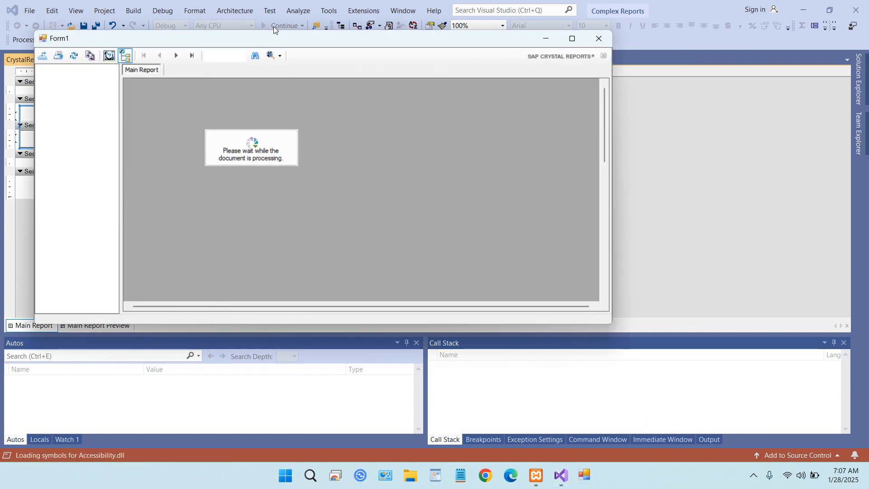
pyautogui.click(572, 39)
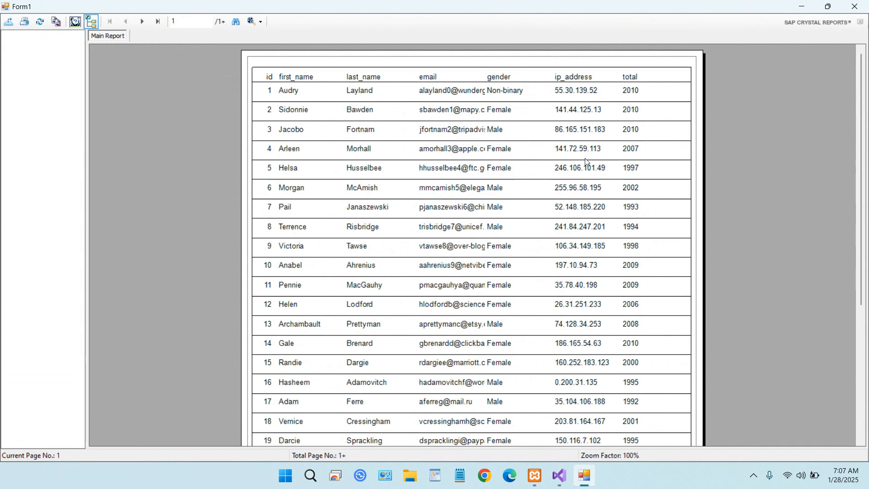
# Look through the report page's row spacing once more and close the running form.
pyautogui.scroll(-3, 586, 162)
pyautogui.scroll(3, 587, 162)
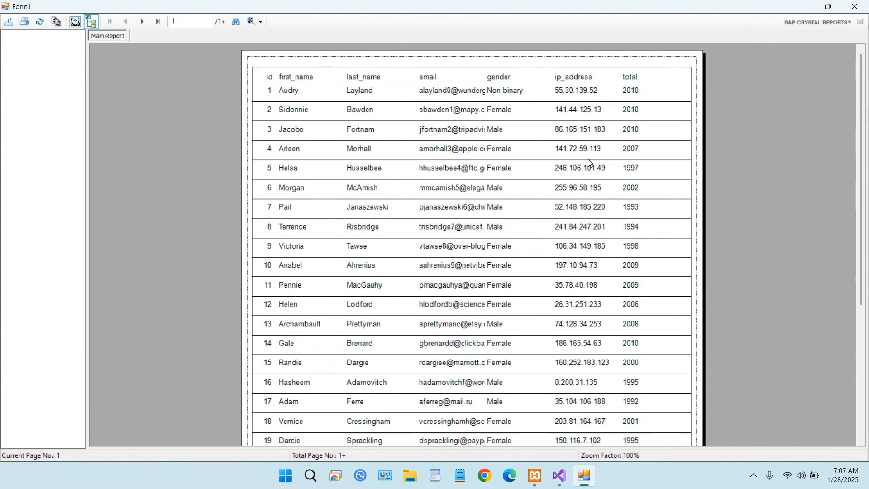
pyautogui.click(865, 3)
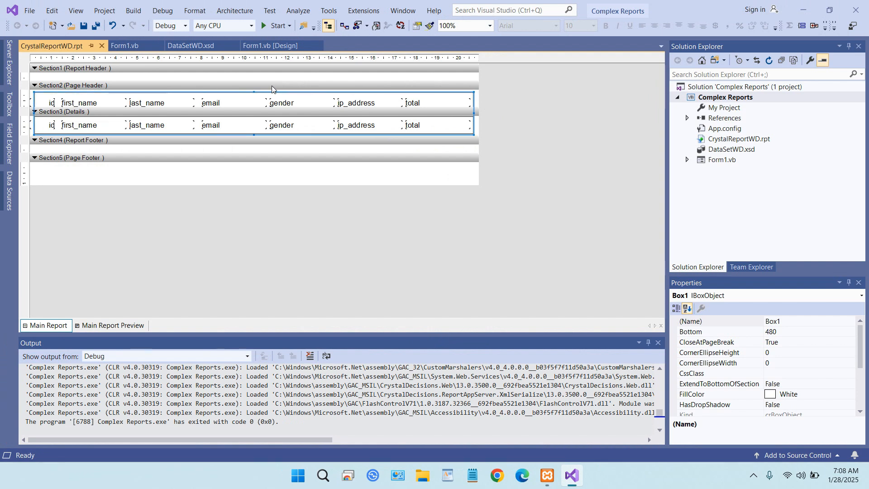
# Make the Page Header section slightly taller and set the box's Top value to 2.
pyautogui.click(273, 109)
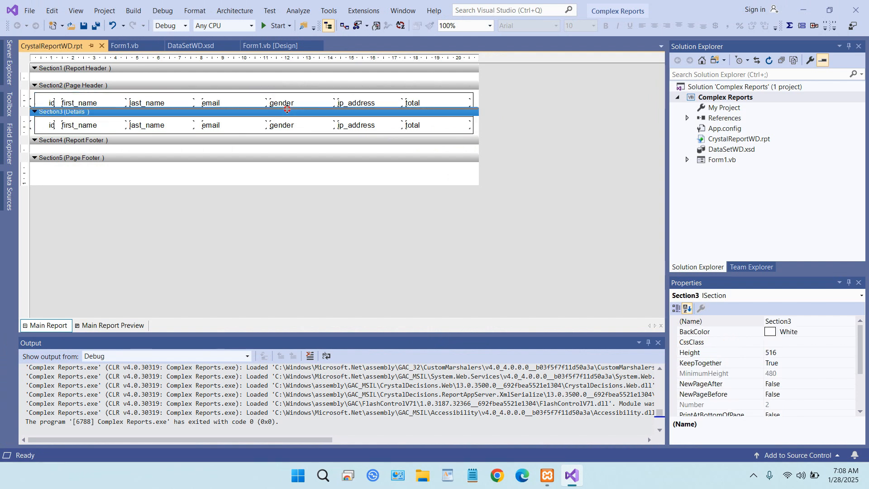
pyautogui.moveTo(288, 110); pyautogui.dragTo(289, 111)
pyautogui.click(264, 93)
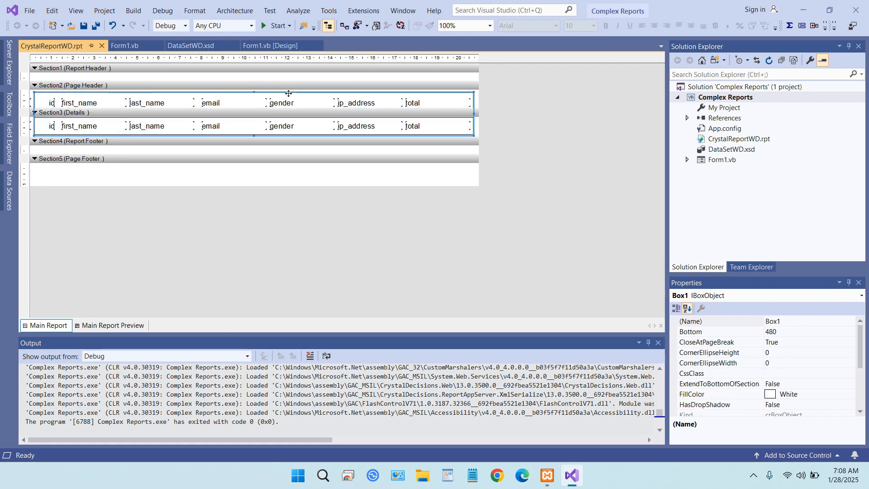
pyautogui.scroll(-3, 803, 346)
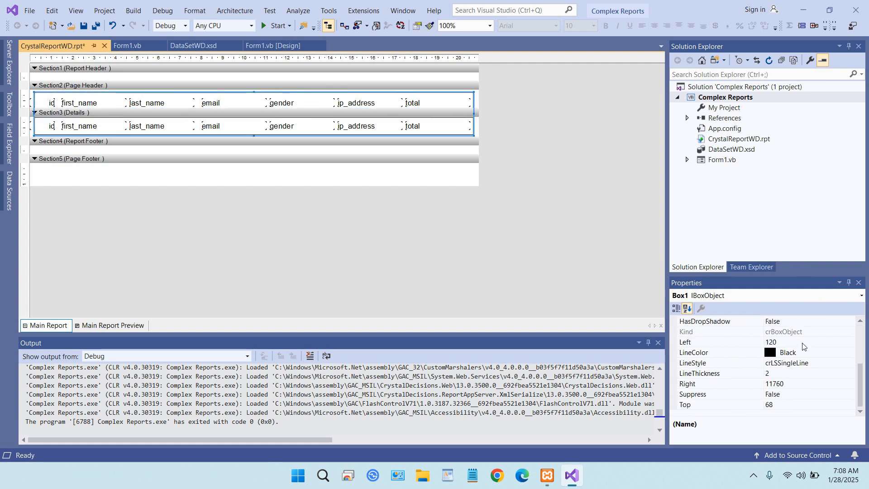
pyautogui.click(780, 406)
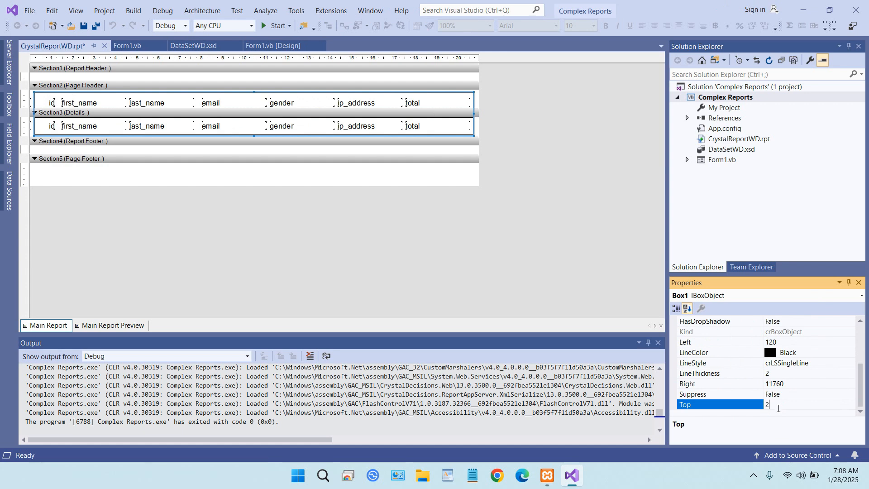
pyautogui.press('Return')
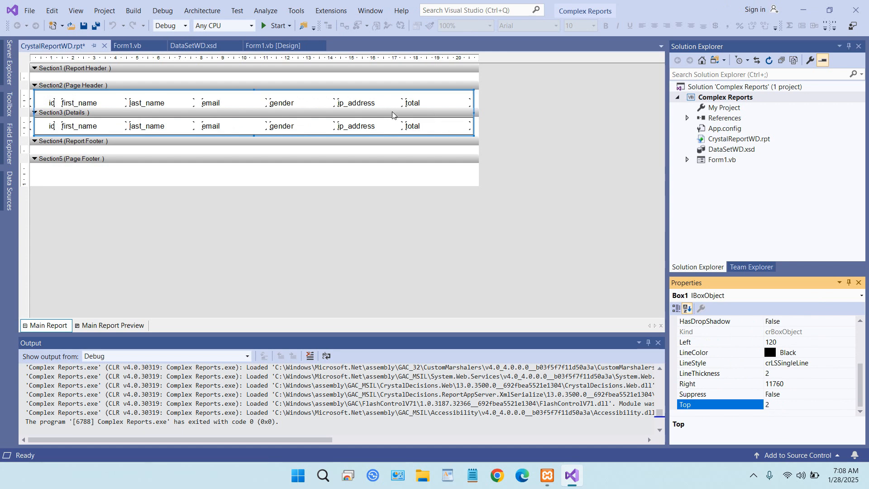
# Run the project, examine the box border and row lines down the maximized report page, and close the form.
pyautogui.click(263, 27)
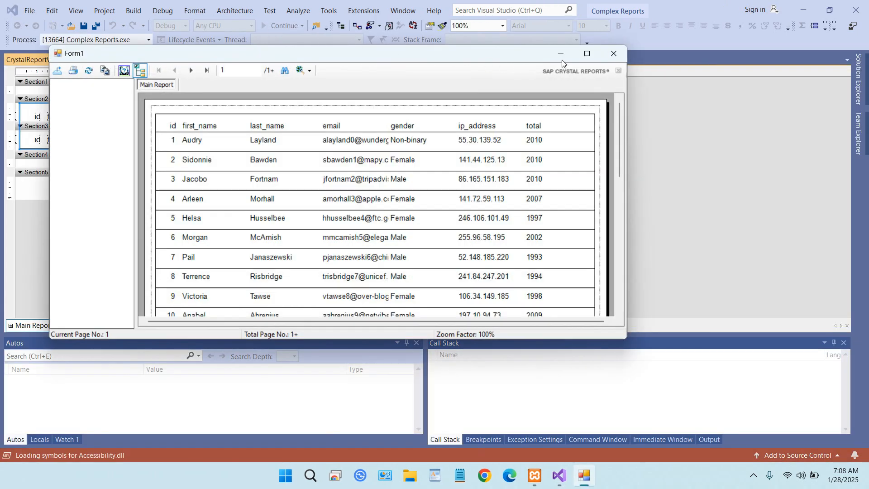
pyautogui.click(587, 53)
pyautogui.scroll(-3, 604, 120)
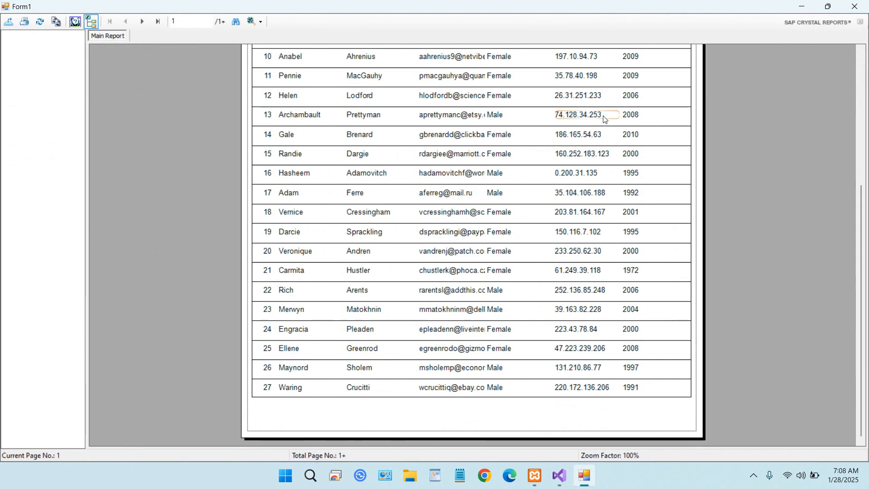
pyautogui.scroll(3, 604, 119)
pyautogui.scroll(-3, 604, 119)
pyautogui.click(606, 118)
pyautogui.scroll(5, 660, 268)
pyautogui.click(425, 131)
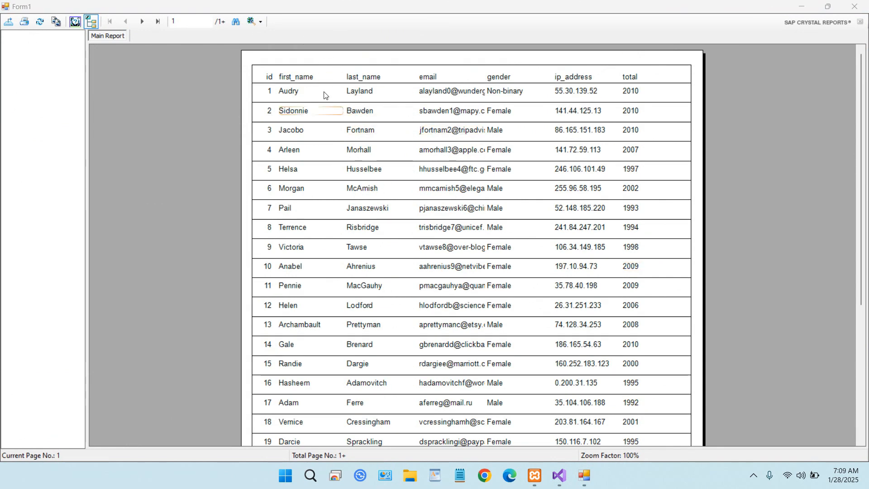
pyautogui.scroll(-3, 794, 92)
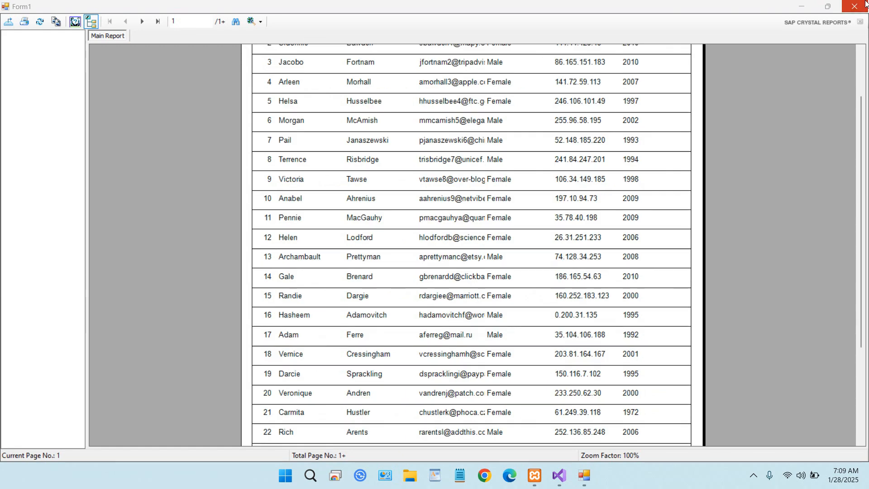
pyautogui.scroll(3, 542, 163)
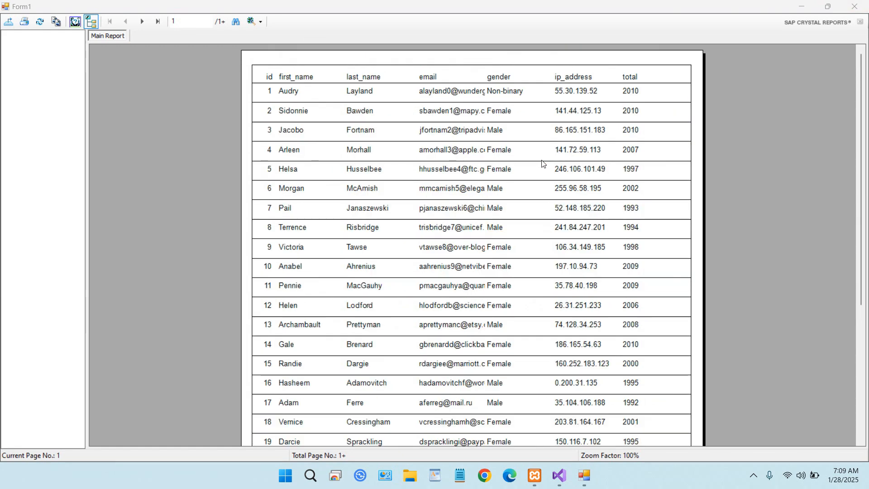
pyautogui.click(855, 6)
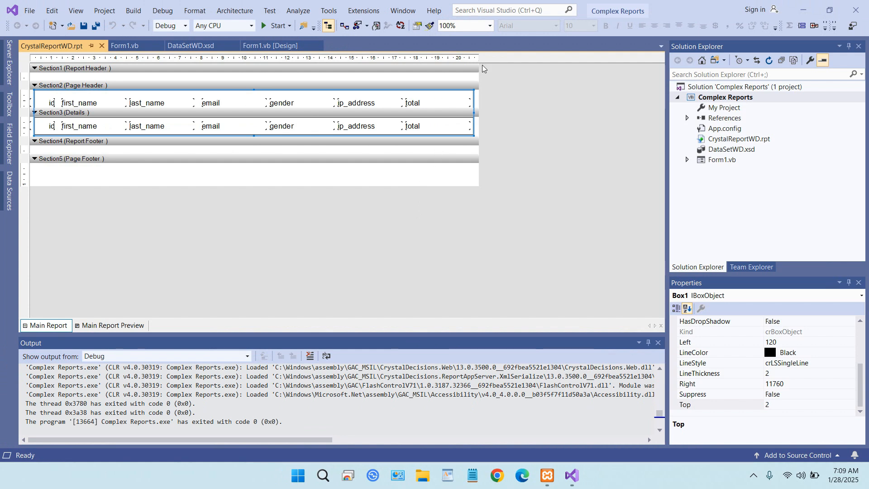
# Draw a vertical line between first_name and last_name at about Left 2592, spanning the box from Page Header through Details.
pyautogui.click(490, 27)
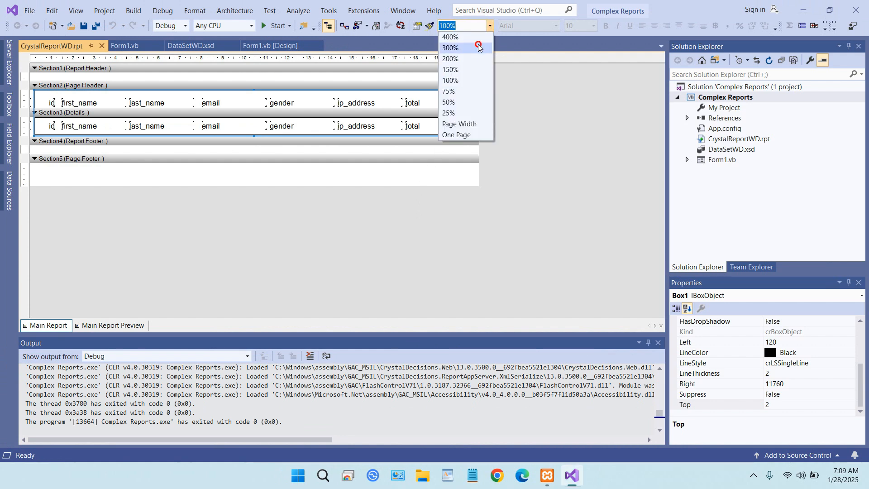
pyautogui.click(478, 47)
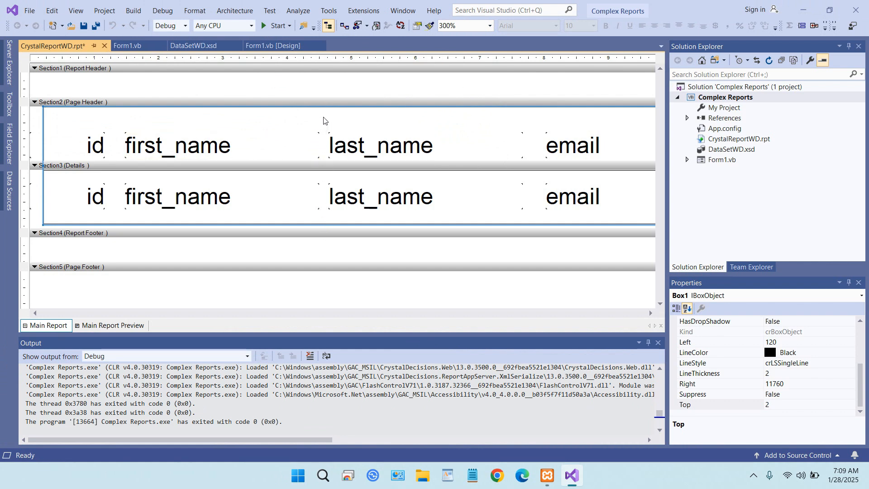
pyautogui.rightClick(323, 120)
pyautogui.moveTo(363, 125)
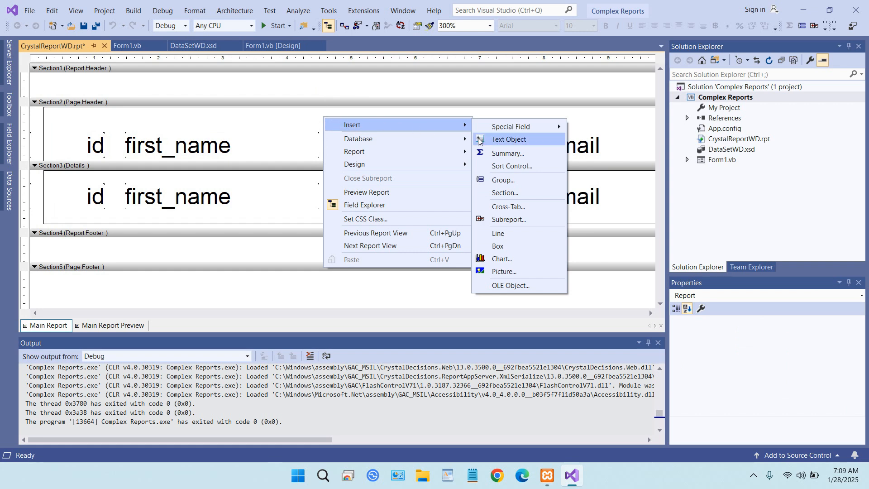
pyautogui.click(525, 231)
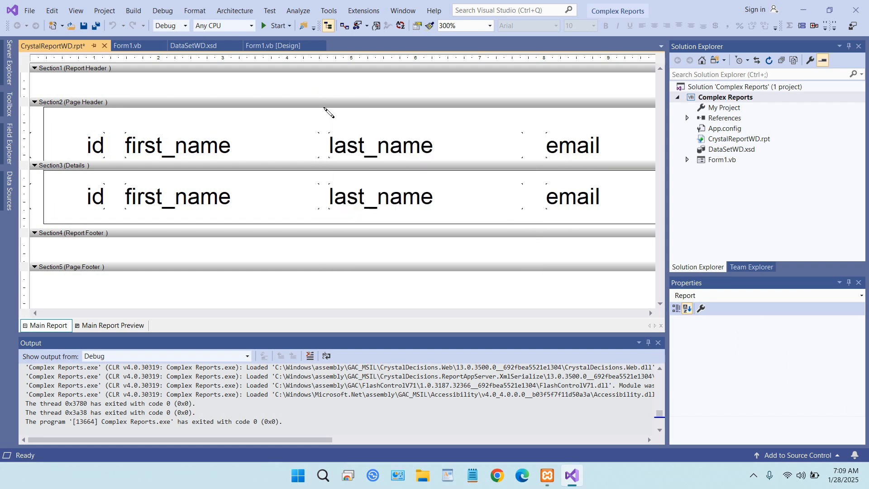
pyautogui.moveTo(323, 108); pyautogui.dragTo(327, 224)
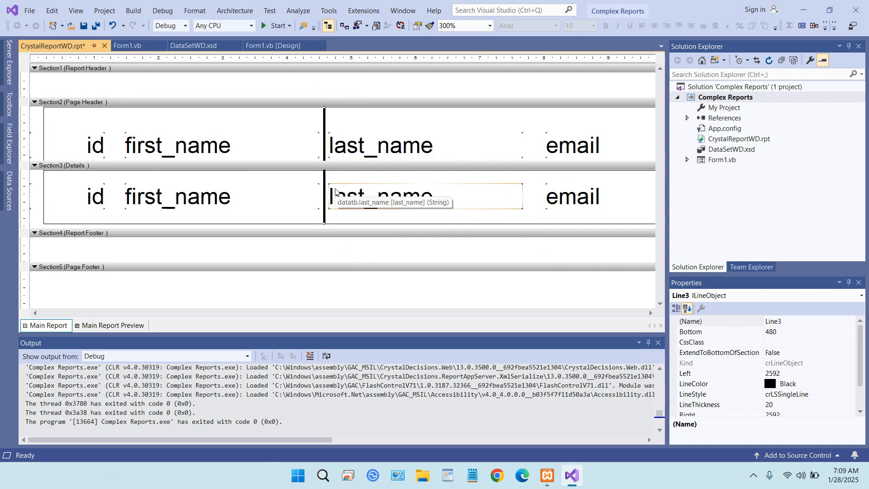
# Set the new vertical line's LineThickness to 2.
pyautogui.scroll(-1, 770, 378)
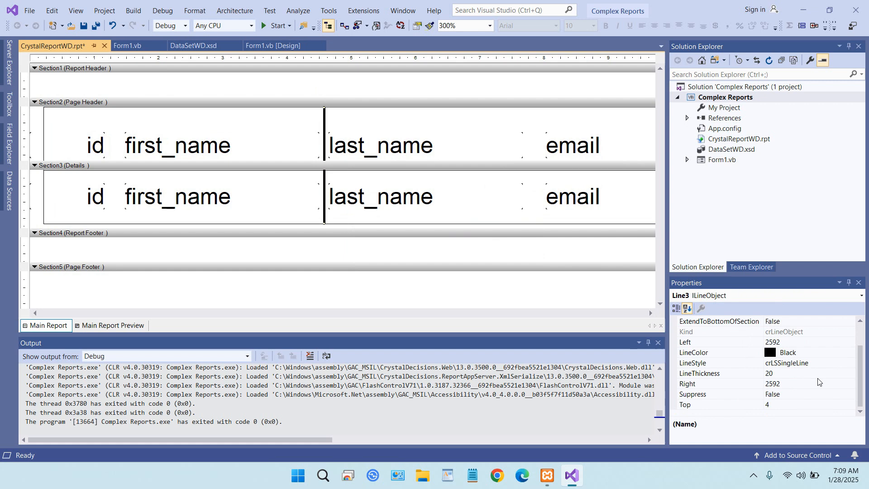
pyautogui.click(792, 376)
pyautogui.press('BackSpace')
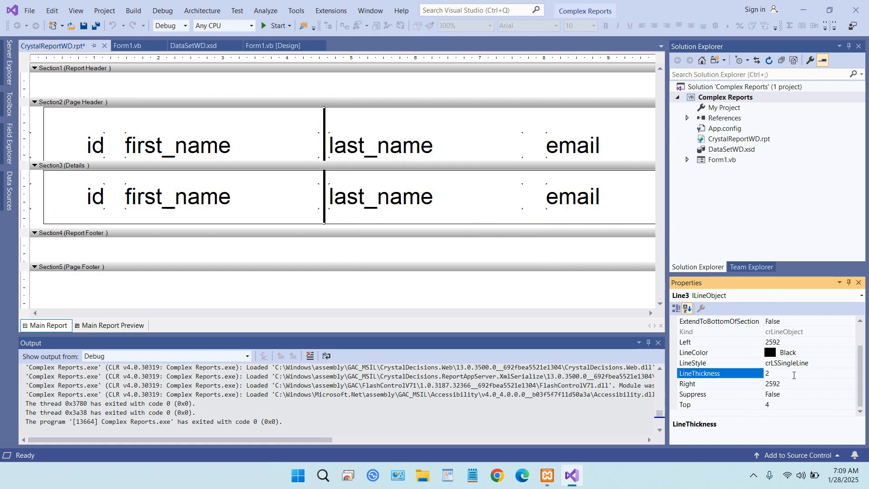
pyautogui.press('Return')
# Run the project, check the vertical line after the first_name column down the whole page, and close the form.
pyautogui.click(272, 29)
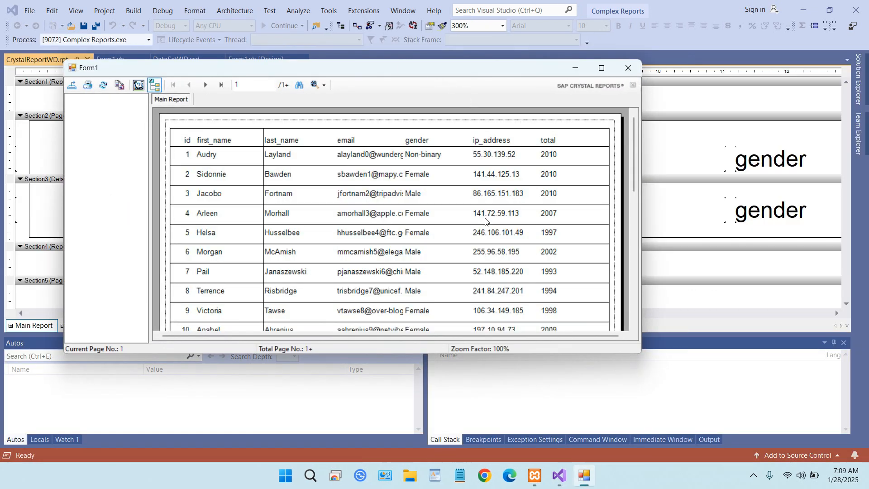
pyautogui.scroll(-5, 486, 220)
pyautogui.scroll(6, 549, 213)
pyautogui.scroll(-5, 541, 170)
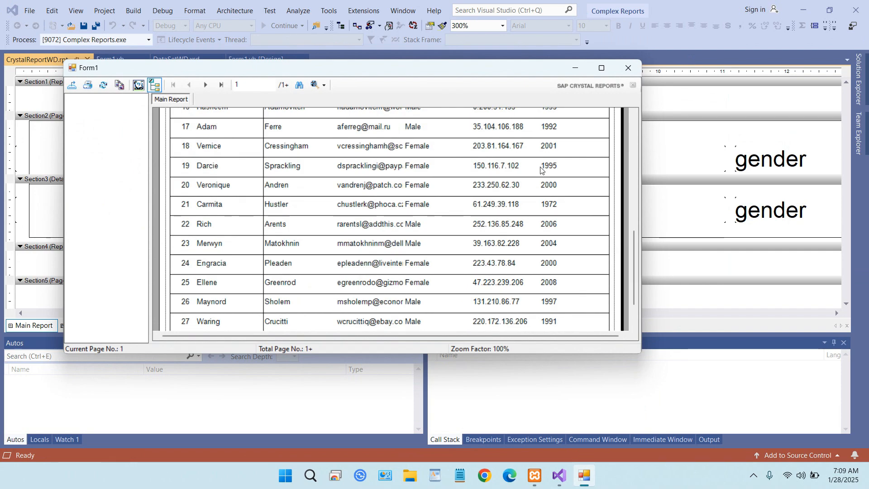
pyautogui.scroll(-1, 541, 170)
pyautogui.scroll(6, 541, 170)
pyautogui.click(626, 71)
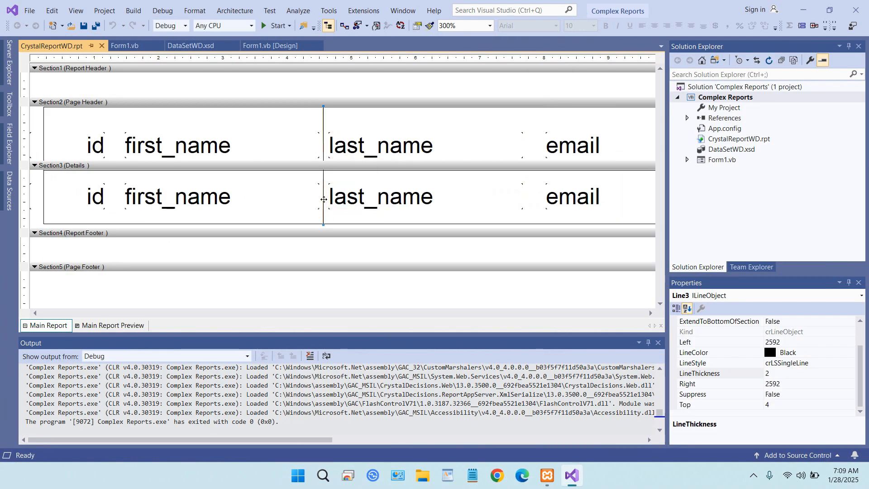
# Place a copy of the vertical line between the last_name and email columns, at about Left 4440.
pyautogui.hotkey('ctrl', 'v')
pyautogui.click(535, 117)
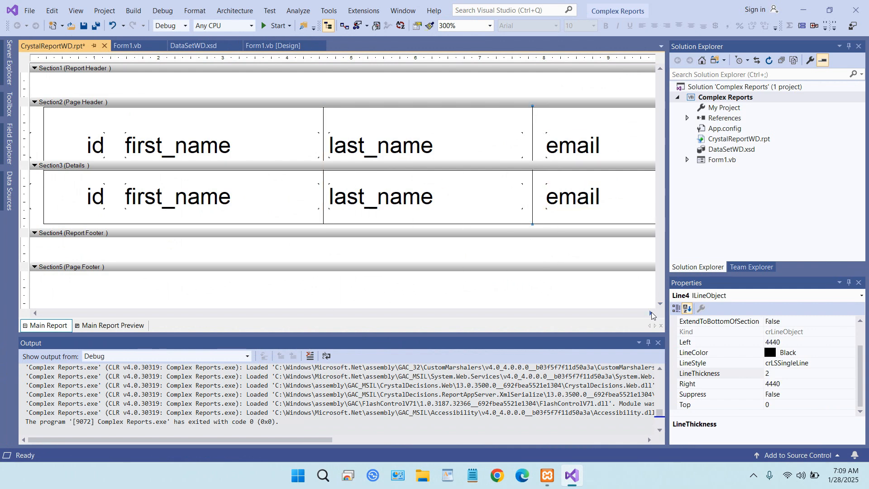
pyautogui.moveTo(651, 313); pyautogui.dragTo(651, 313)
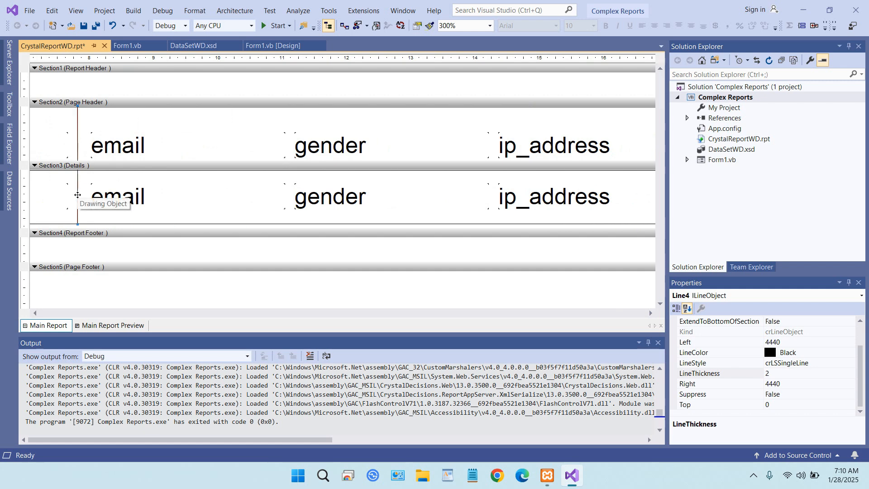
pyautogui.moveTo(77, 195); pyautogui.dragTo(291, 116)
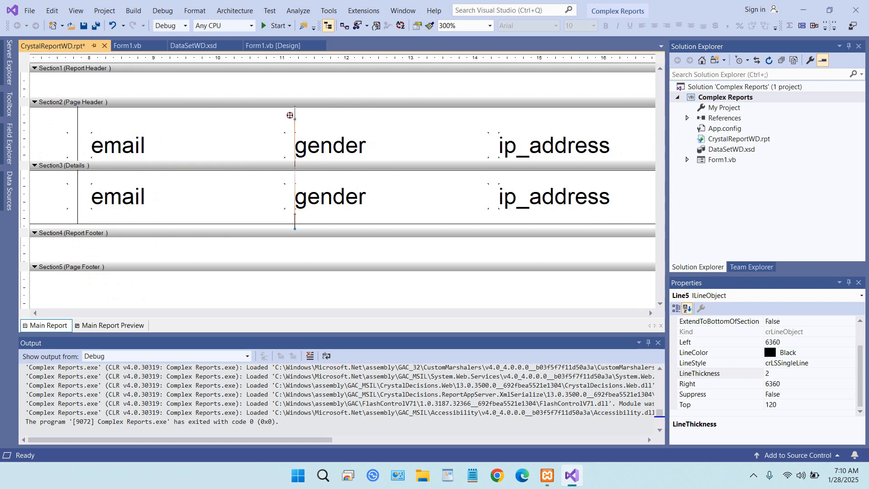
pyautogui.moveTo(290, 115); pyautogui.dragTo(290, 115)
pyautogui.moveTo(294, 123); pyautogui.dragTo(292, 133)
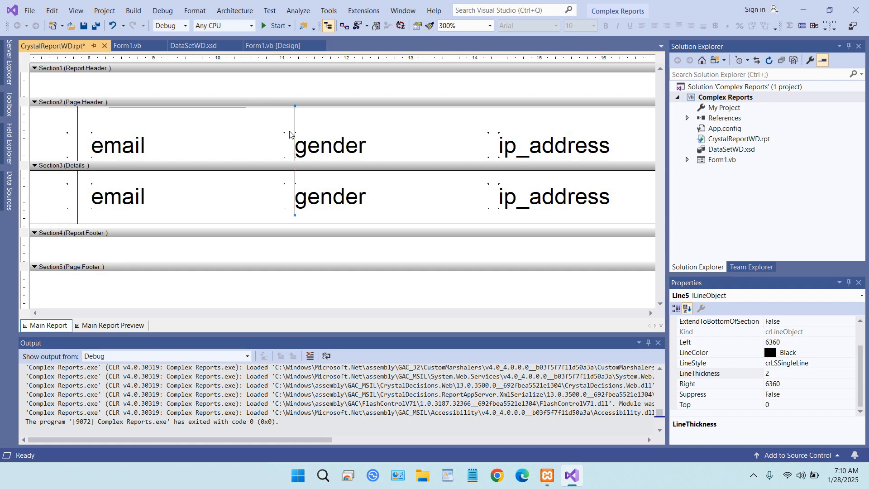
pyautogui.click(289, 133)
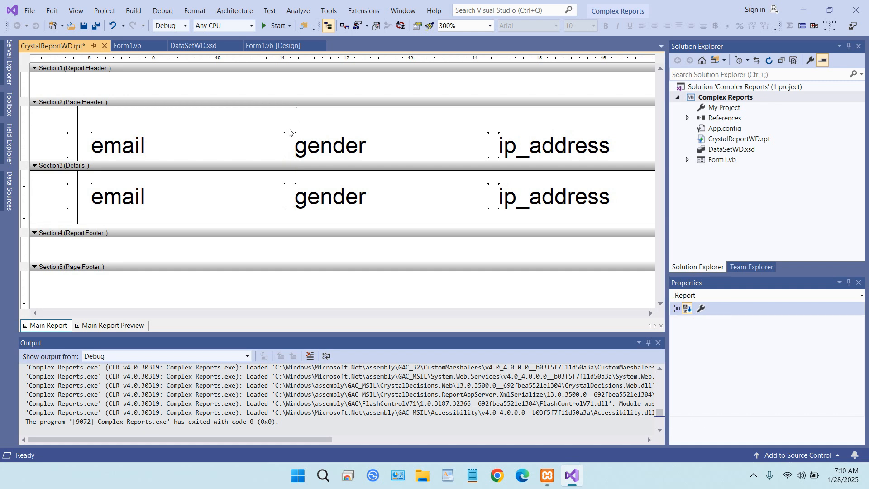
# Copy the vertical line before the email column to the start of the gender column, at about Left 6360.
pyautogui.click(78, 136)
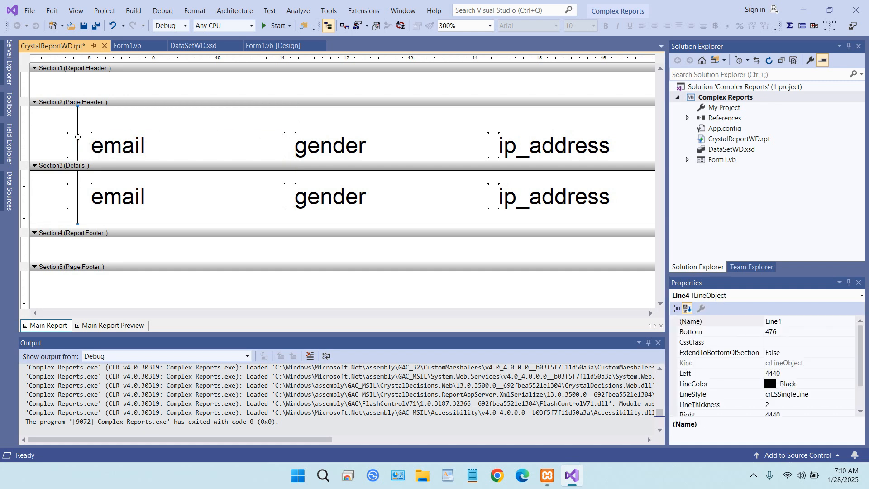
pyautogui.moveTo(78, 137); pyautogui.dragTo(292, 117)
pyautogui.click(360, 125)
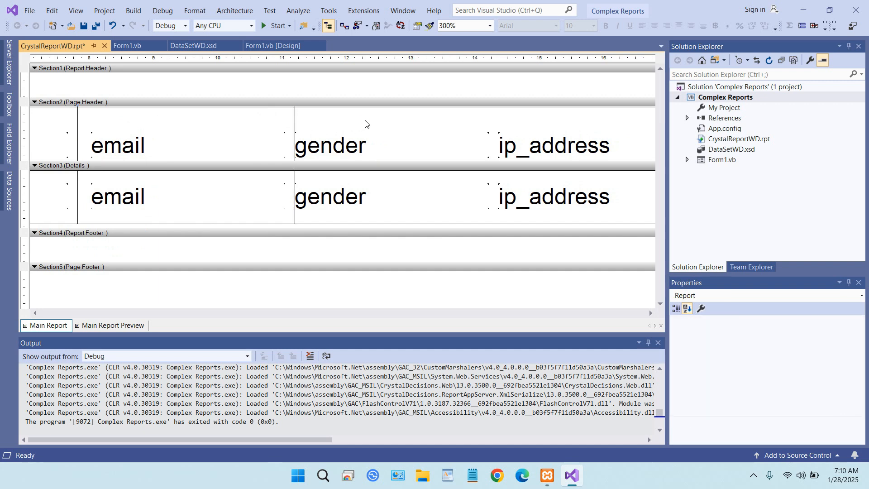
# Add copies of the vertical line at the start of the ip_address column, about Left 8160, and of the total column.
pyautogui.click(294, 116)
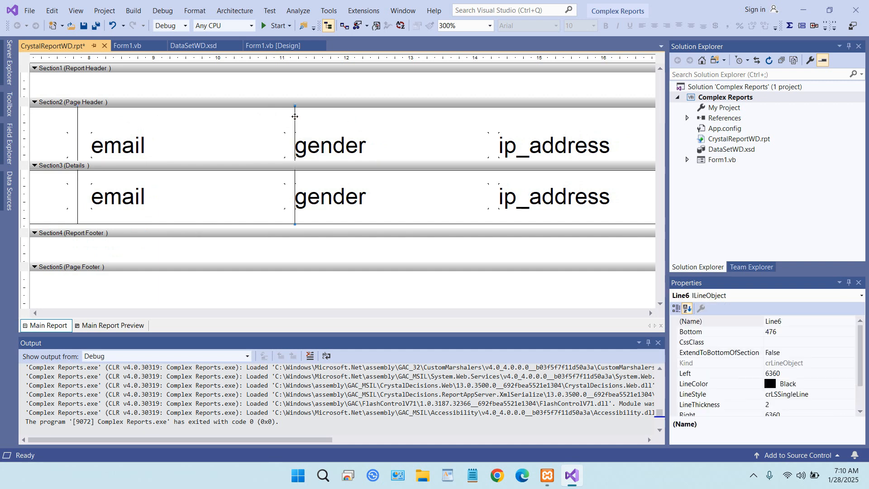
pyautogui.moveTo(295, 117); pyautogui.dragTo(494, 116)
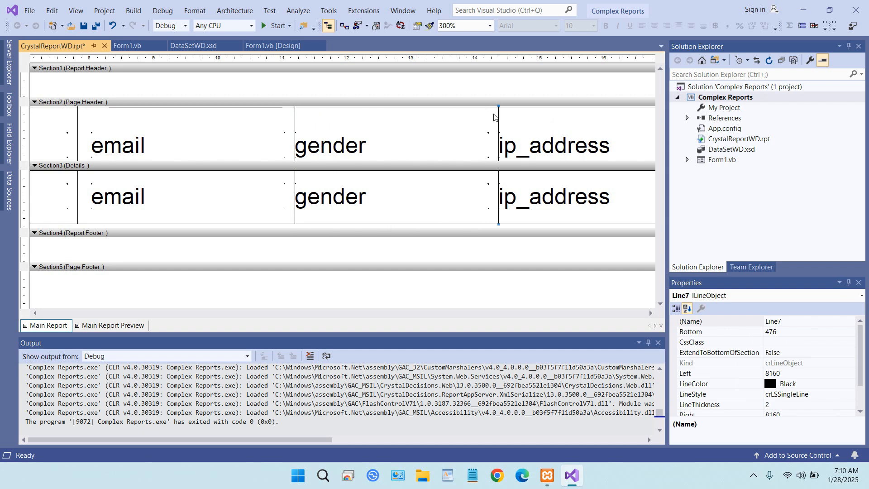
pyautogui.click(651, 312)
pyautogui.click(653, 314)
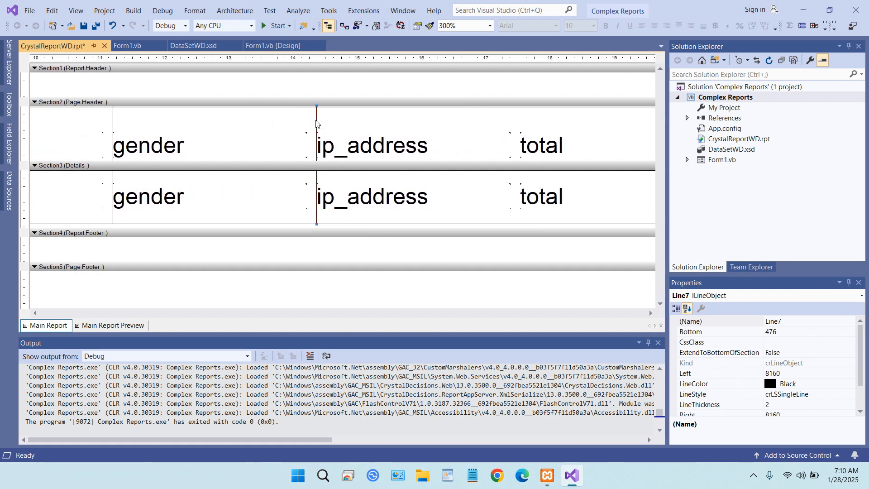
pyautogui.moveTo(316, 123); pyautogui.dragTo(517, 114)
pyautogui.click(569, 124)
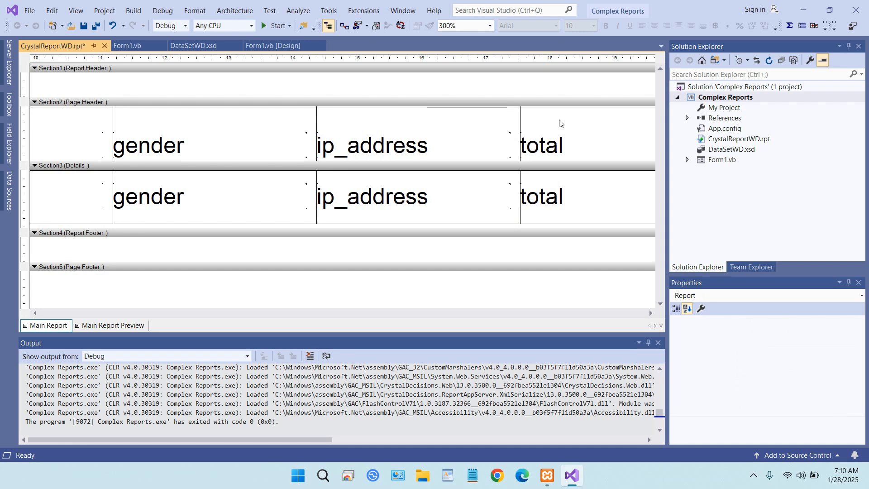
# Run the project, maximize the form, and check the vertical column lines down the whole first page of the report.
pyautogui.click(268, 28)
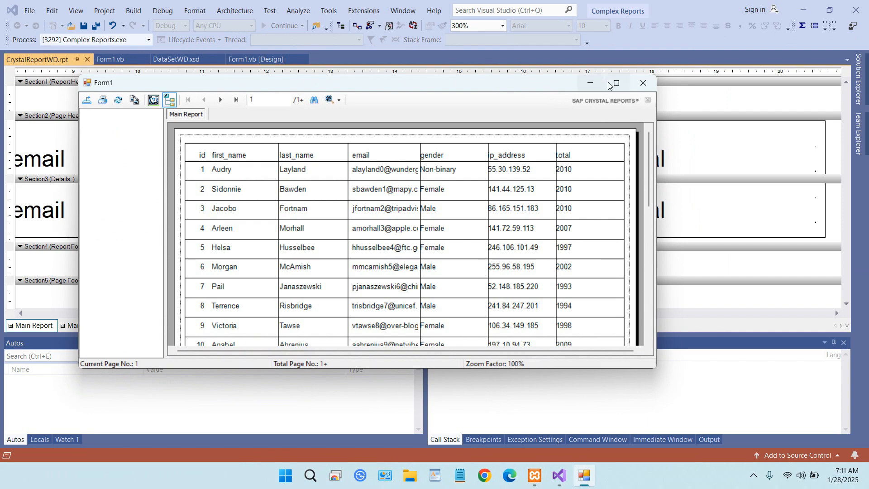
pyautogui.click(615, 84)
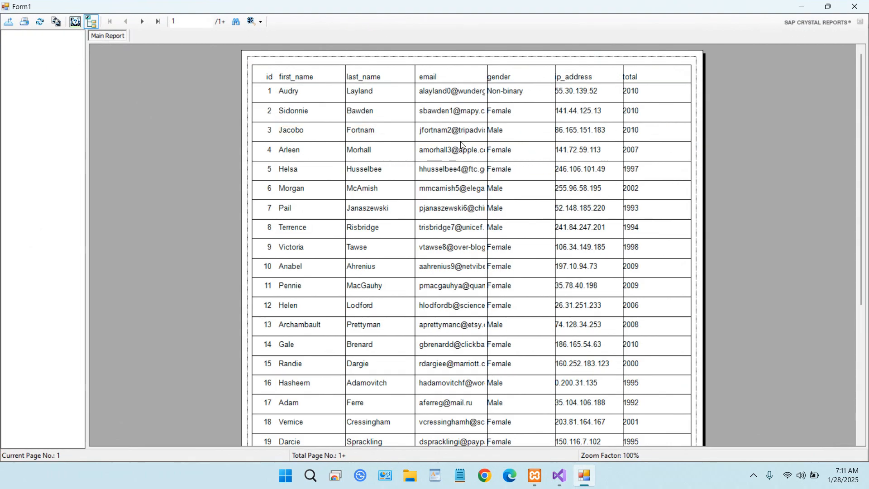
pyautogui.scroll(-3, 457, 172)
pyautogui.scroll(3, 457, 172)
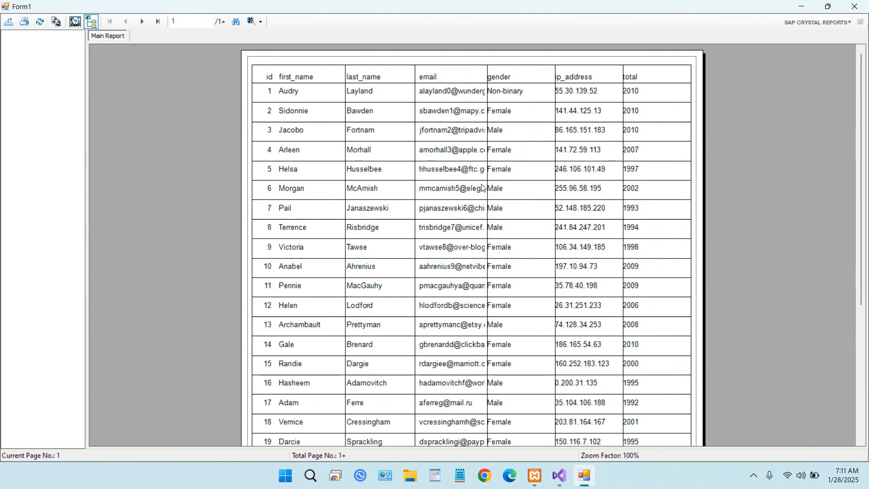
pyautogui.scroll(-3, 483, 188)
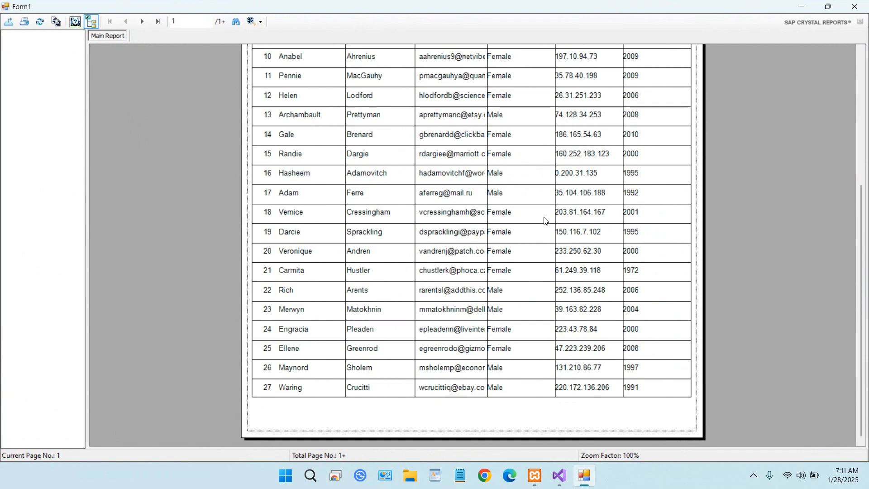
pyautogui.scroll(3, 520, 225)
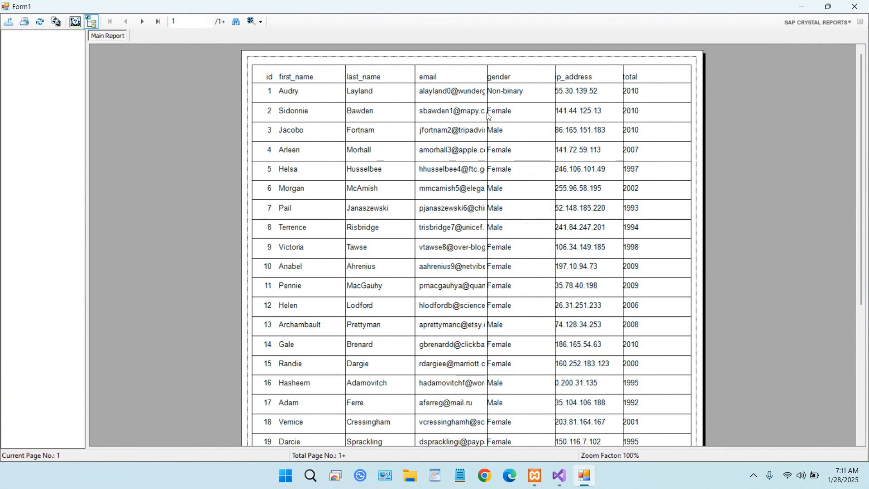
pyautogui.click(455, 132)
pyautogui.click(524, 80)
pyautogui.click(683, 82)
pyautogui.scroll(-3, 677, 157)
pyautogui.click(678, 157)
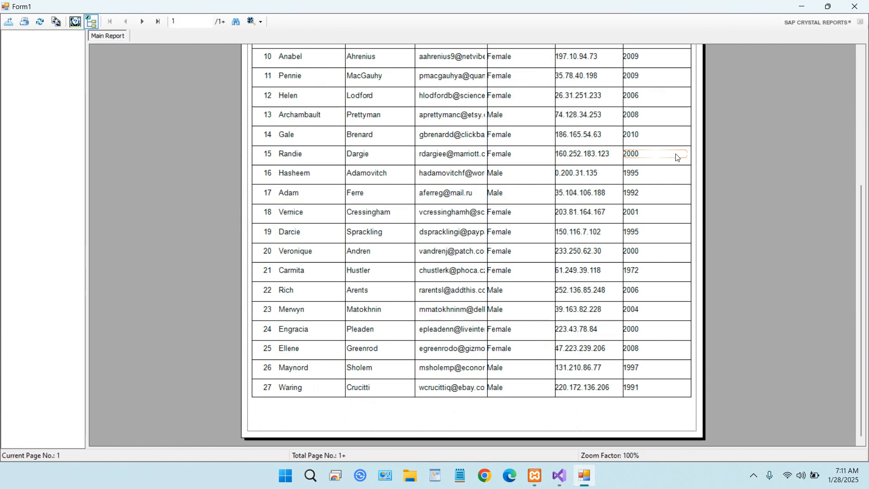
pyautogui.scroll(5, 677, 157)
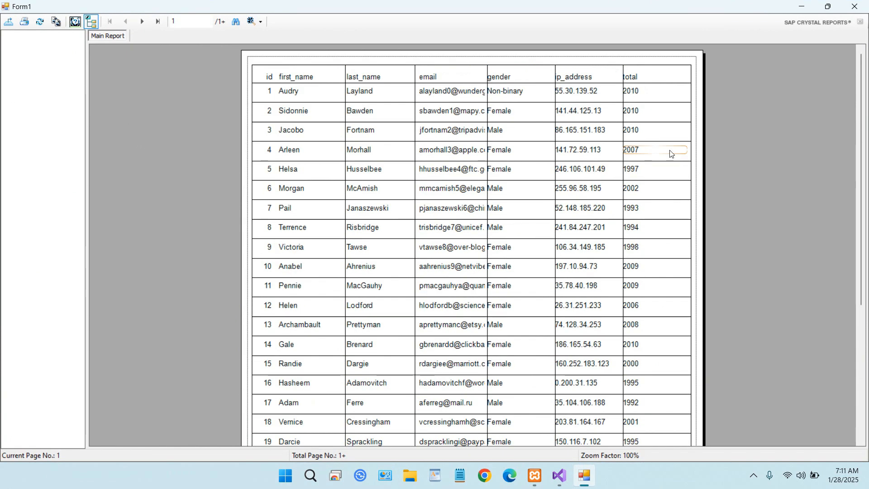
# Inspect the row and column lines on report pages 2 to 4 and return to the first page.
pyautogui.click(142, 22)
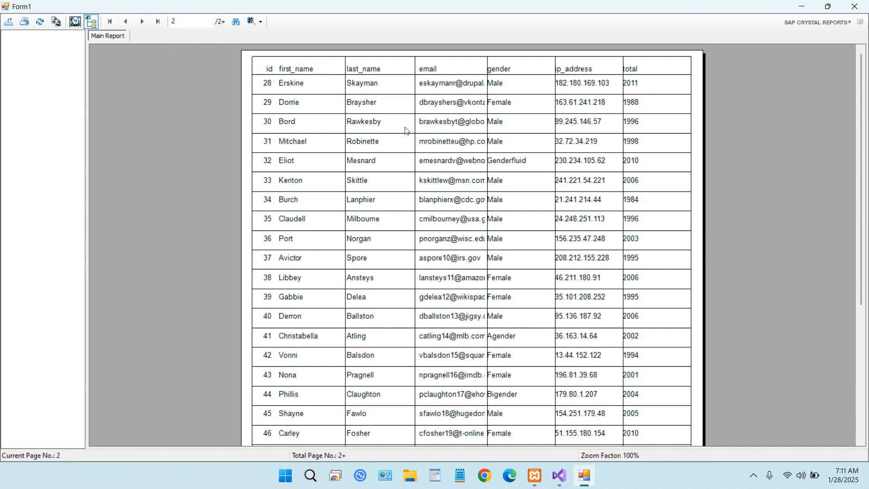
pyautogui.scroll(-3, 406, 130)
pyautogui.scroll(3, 406, 133)
pyautogui.scroll(-3, 407, 136)
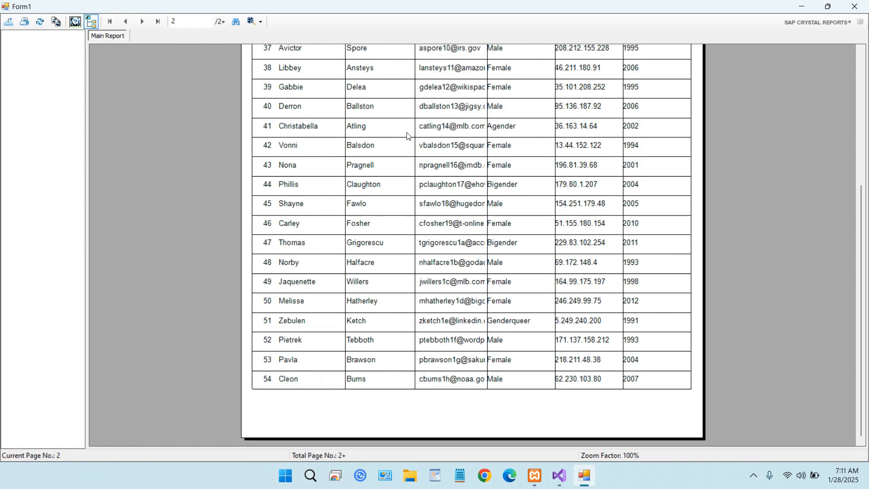
pyautogui.scroll(3, 408, 136)
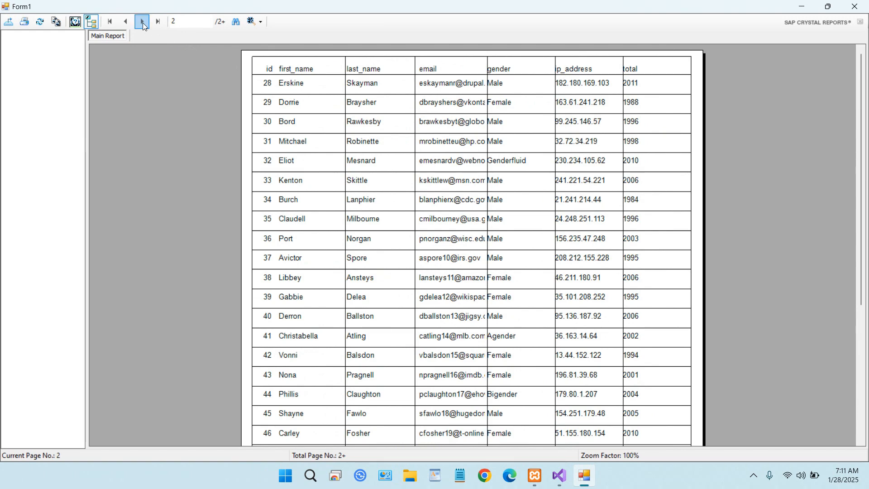
pyautogui.click(142, 22)
pyautogui.scroll(-5, 466, 145)
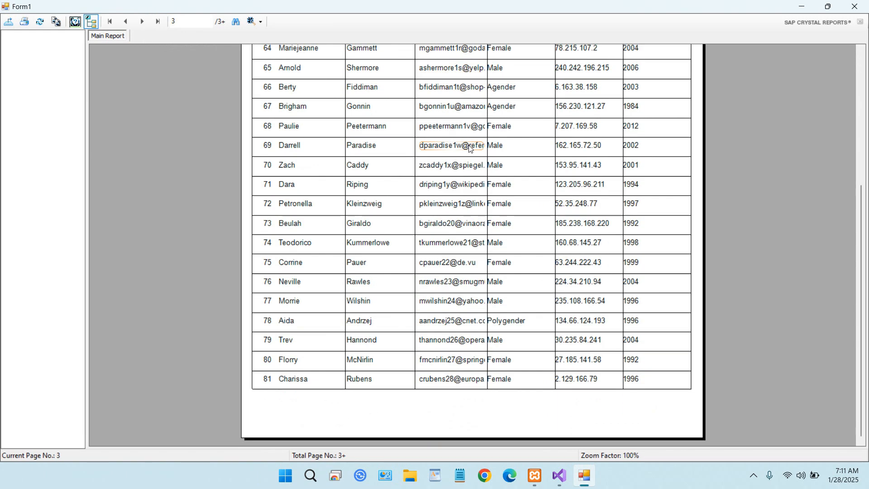
pyautogui.scroll(4, 472, 152)
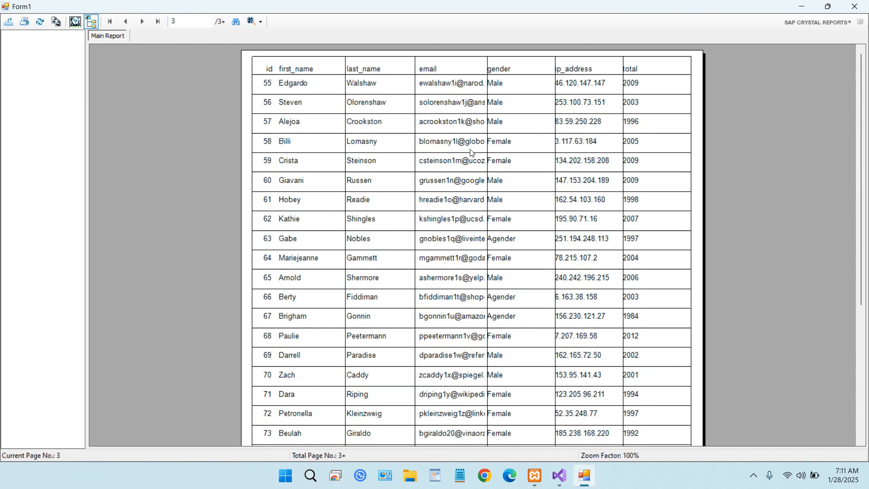
pyautogui.click(144, 22)
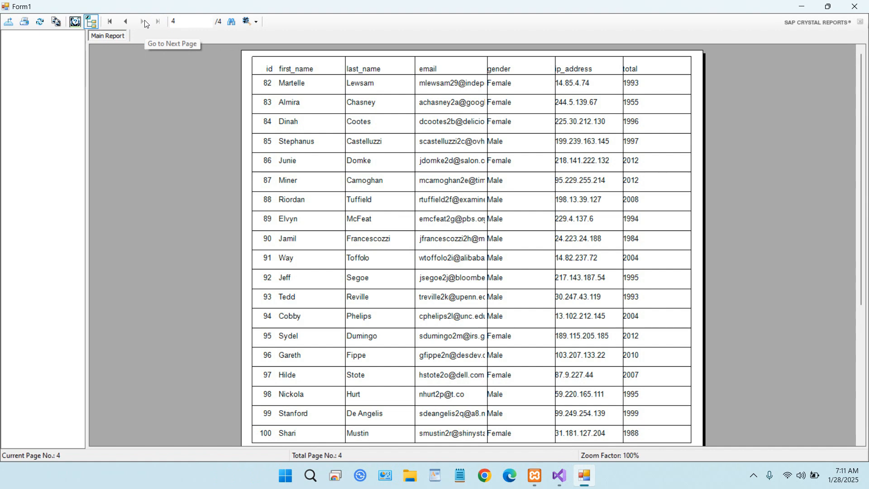
pyautogui.scroll(-4, 462, 165)
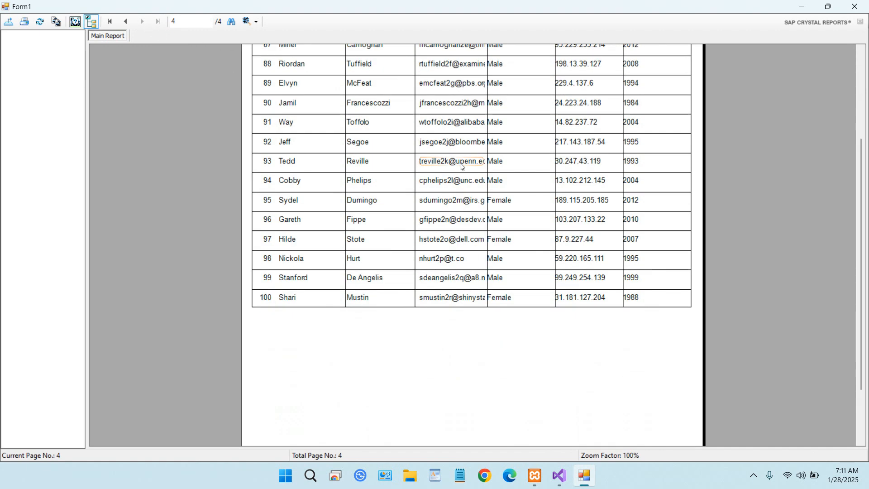
pyautogui.scroll(4, 461, 165)
pyautogui.click(128, 25)
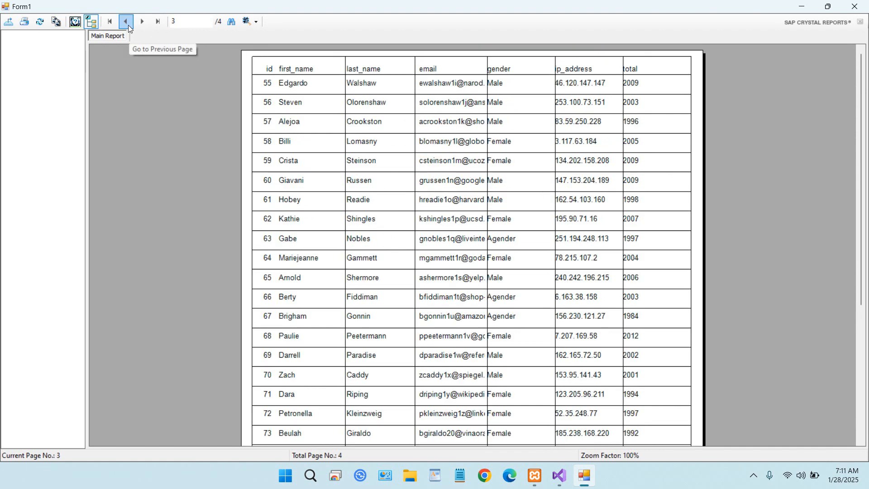
pyautogui.click(129, 26)
pyautogui.click(126, 21)
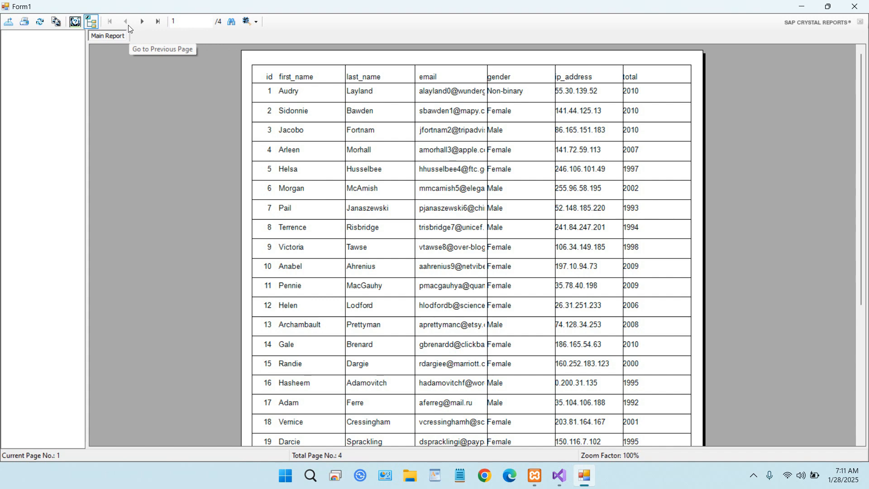
# Review the columns on the first report page for a missing separator line and close the form.
pyautogui.click(354, 112)
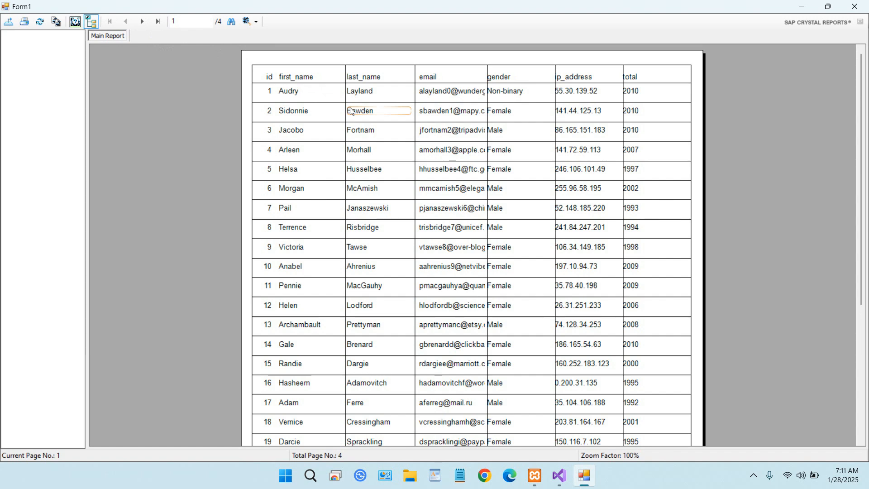
pyautogui.click(612, 172)
pyautogui.click(298, 81)
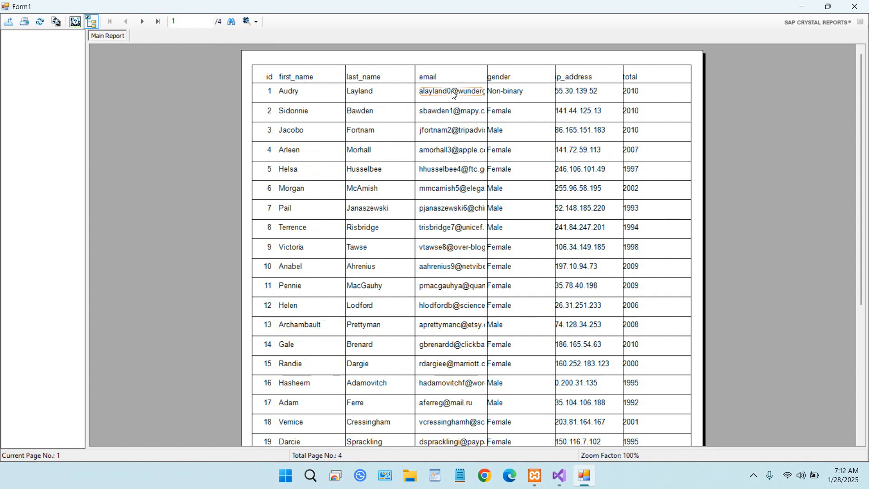
pyautogui.scroll(-5, 562, 221)
pyautogui.scroll(5, 562, 221)
pyautogui.click(855, 7)
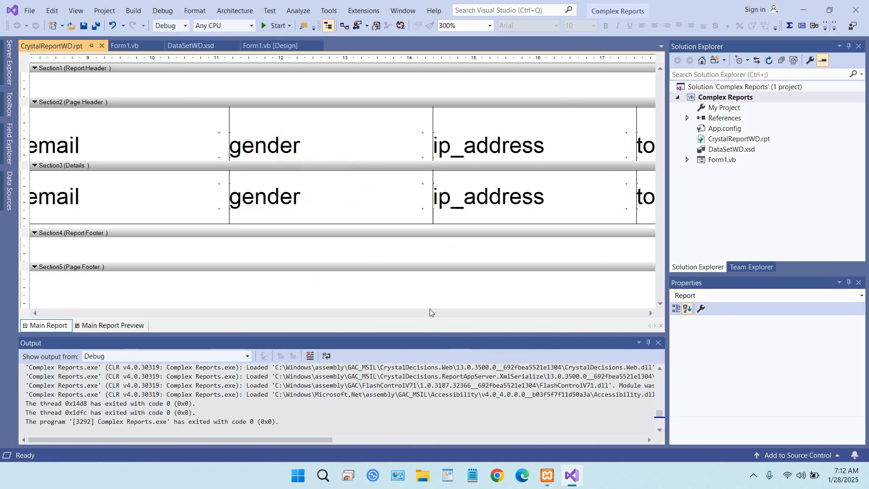
# Place a copy of the vertical line before last_name between the id and first_name columns, at Left 720.
pyautogui.click(36, 313)
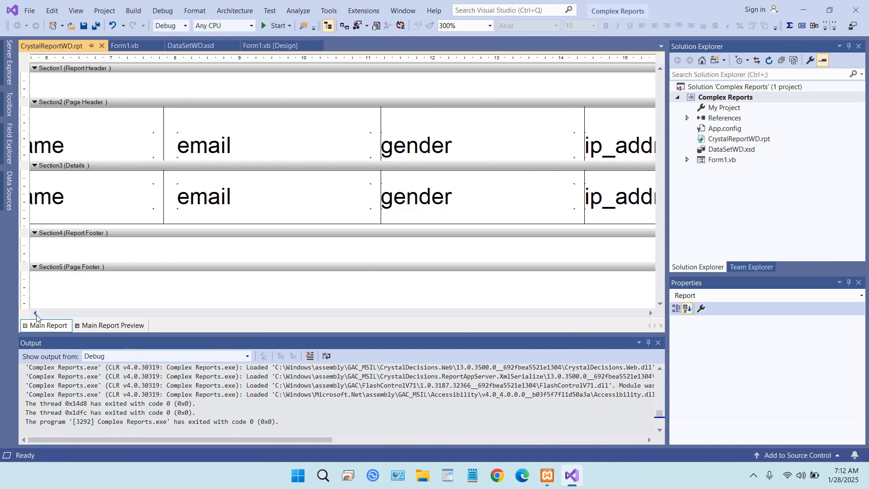
pyautogui.click(36, 313)
pyautogui.click(36, 314)
pyautogui.click(36, 314)
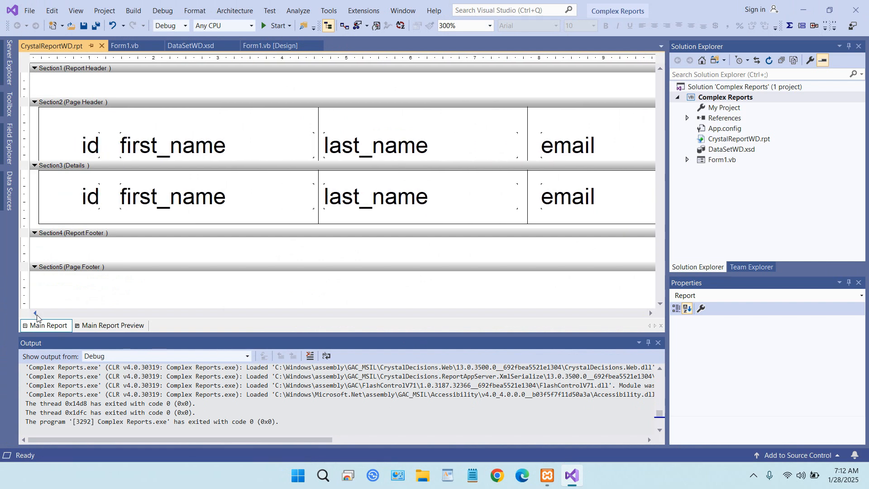
pyautogui.click(36, 314)
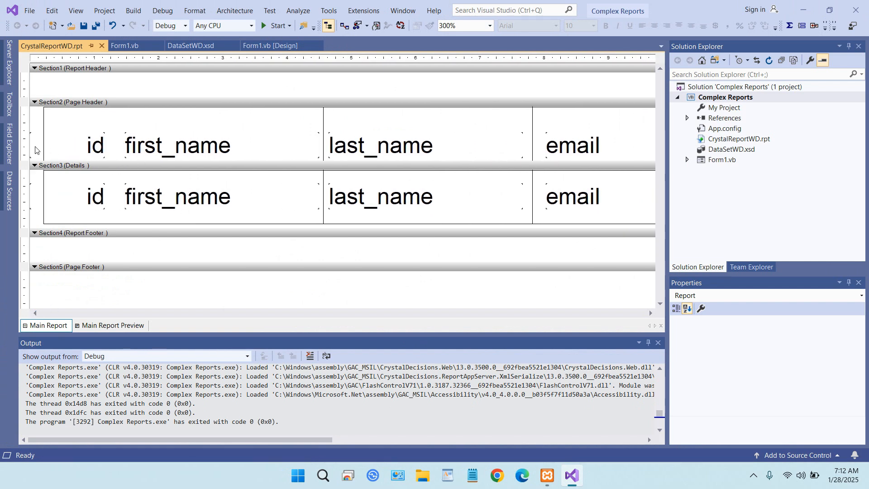
pyautogui.click(324, 139)
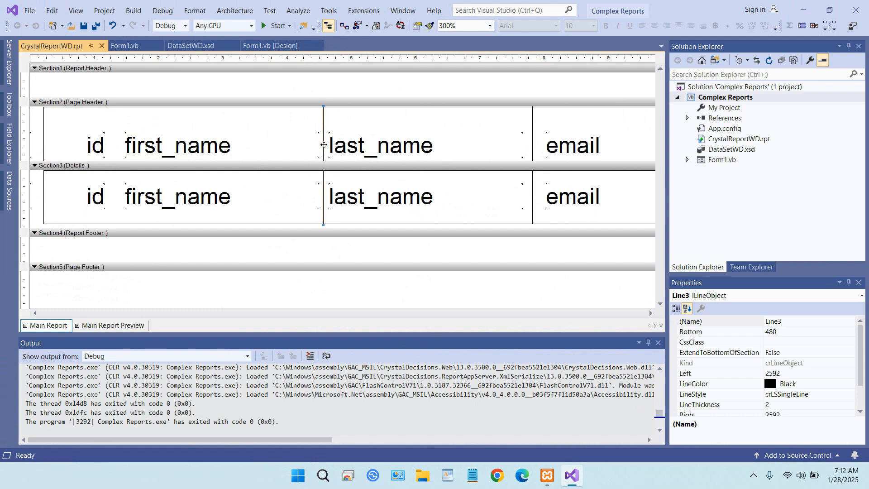
pyautogui.moveTo(323, 145); pyautogui.dragTo(117, 116)
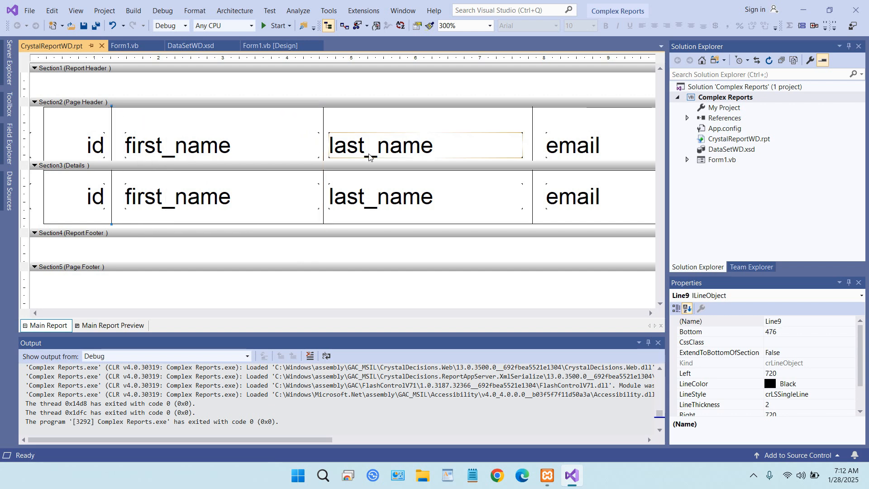
# Run the project, maximize the form, and check the vertical line after the id column down the first page.
pyautogui.click(273, 26)
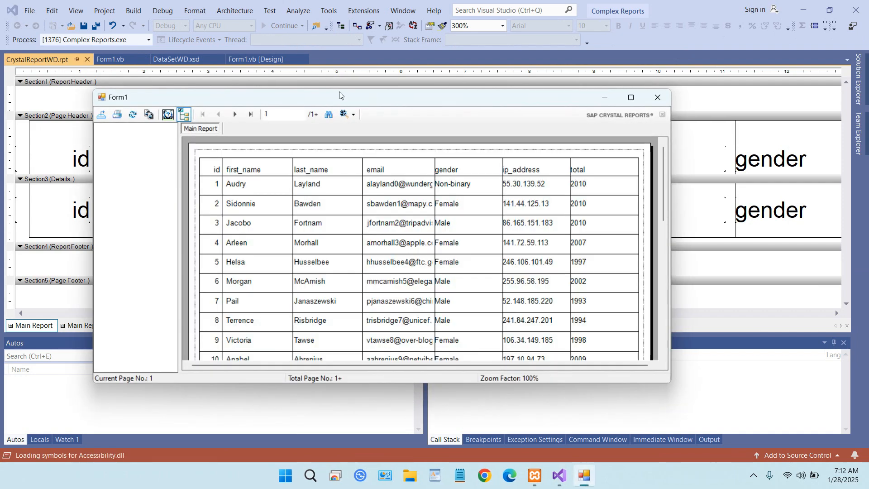
pyautogui.click(631, 97)
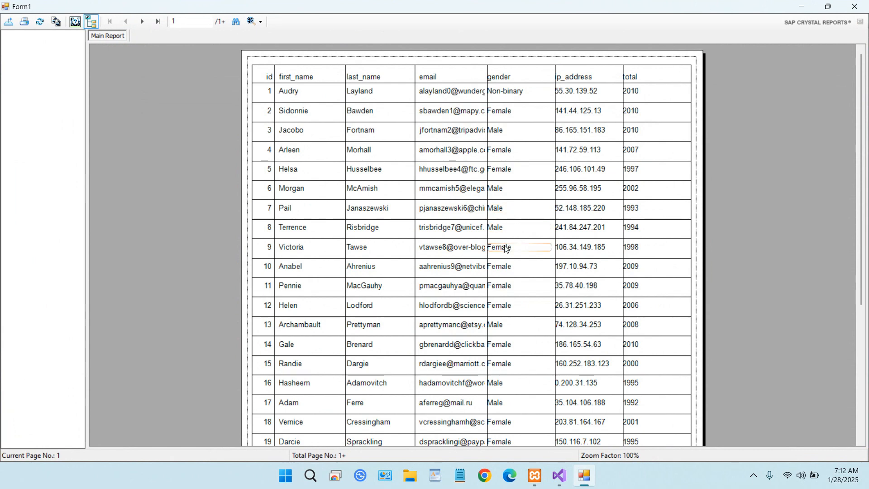
pyautogui.scroll(-5, 499, 270)
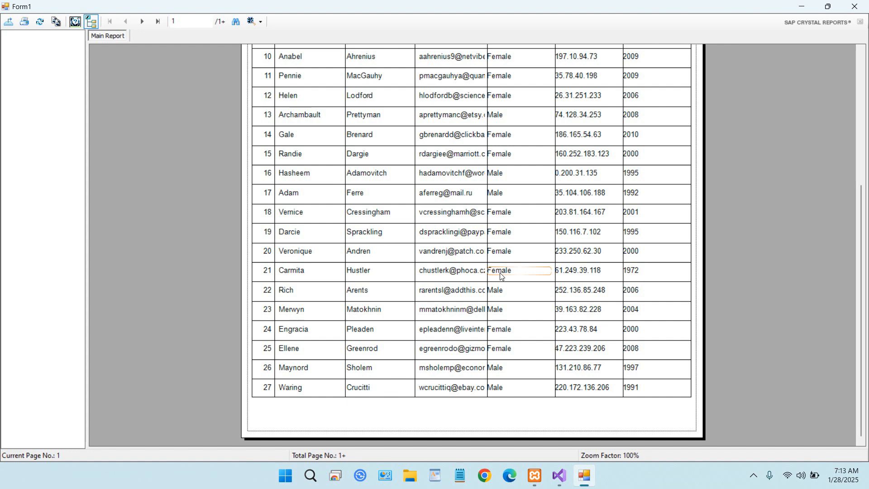
pyautogui.scroll(5, 502, 276)
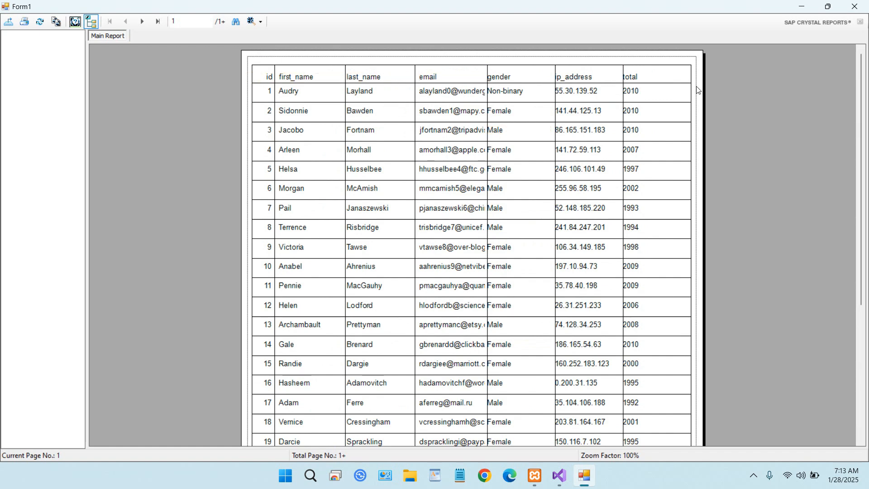
pyautogui.scroll(-5, 586, 216)
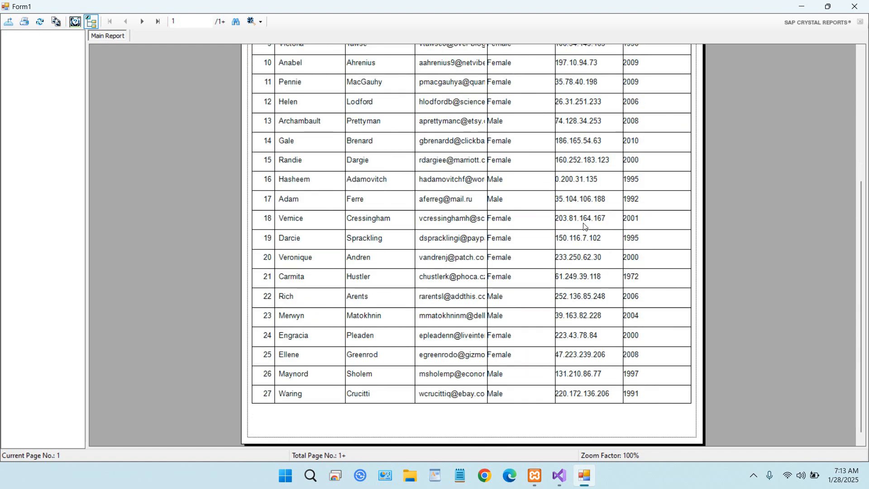
pyautogui.scroll(5, 587, 217)
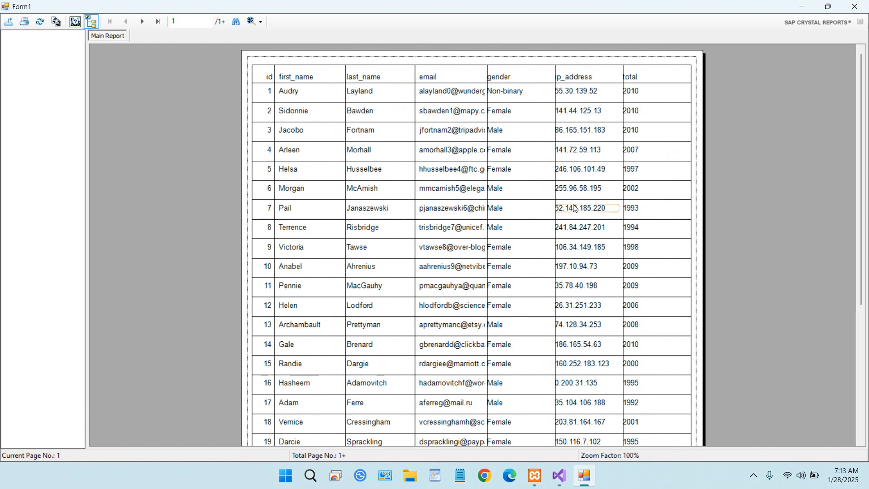